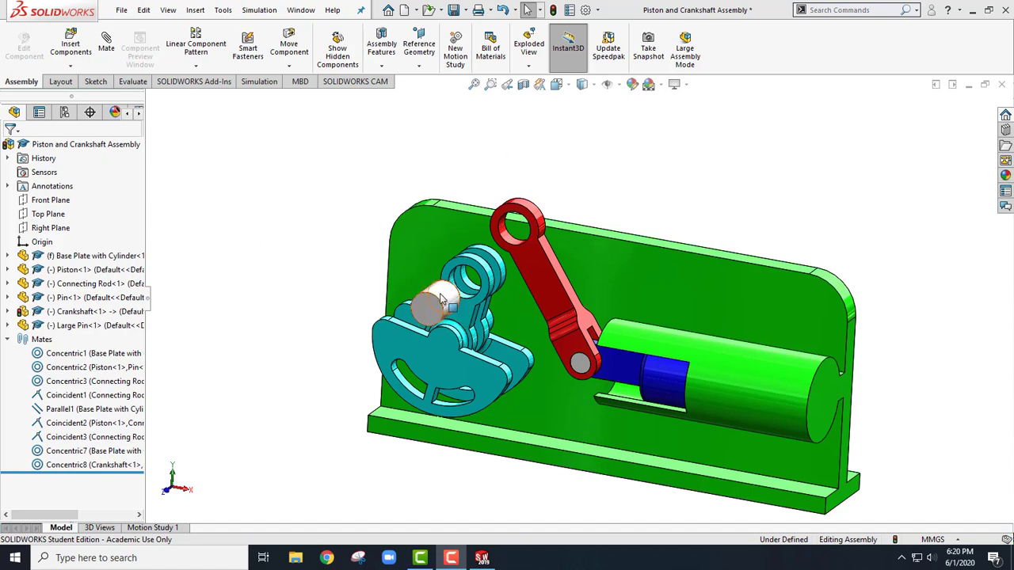
Add a concentric mate between the large pin's cylindrical face and the crankshaft's upper hole
click(458, 313)
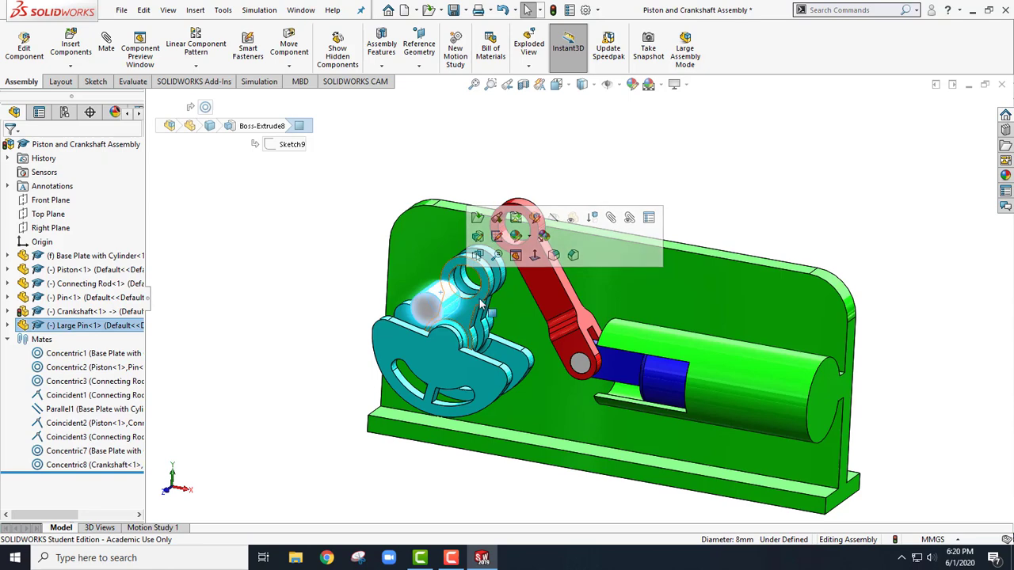
scroll(489, 293, down, 3)
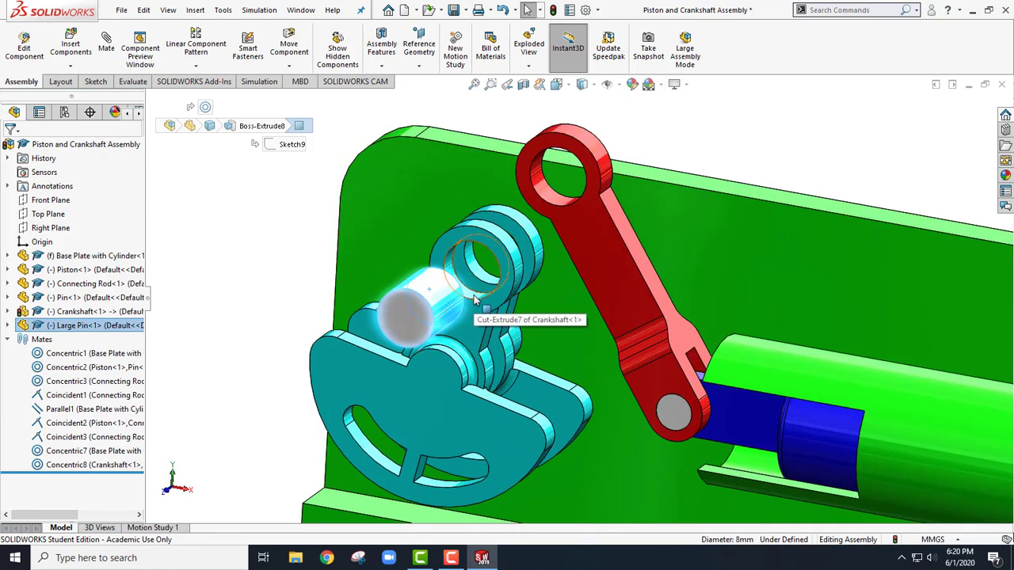
ctrl+click(474, 300)
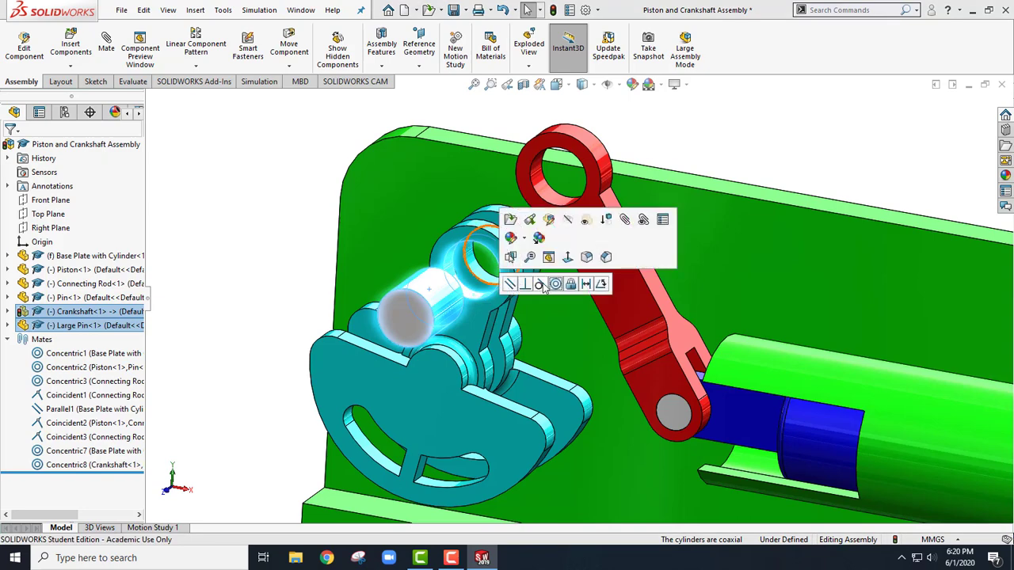
click(556, 285)
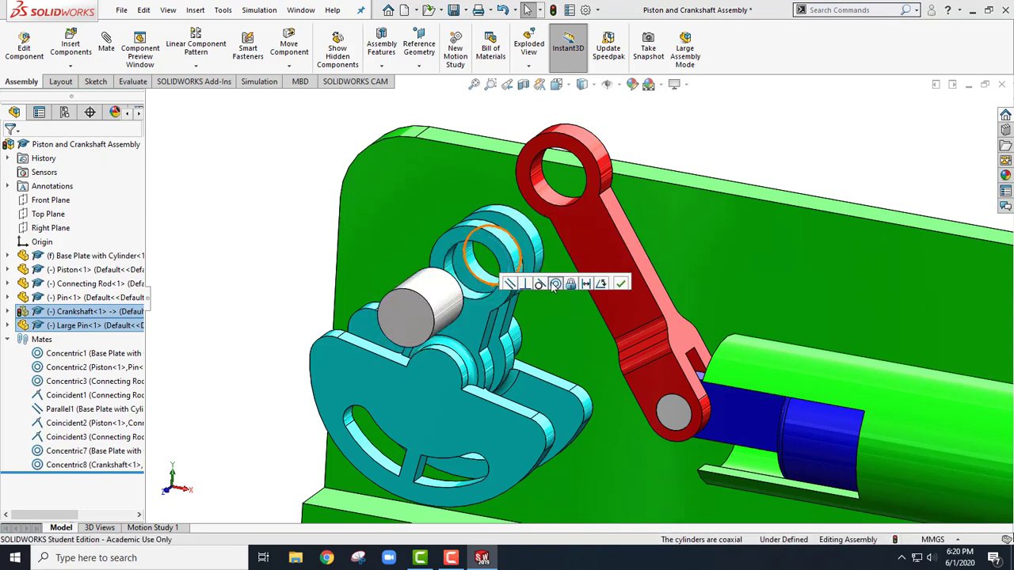
mouse_move(448, 301)
mouse_down()
mouse_move(431, 315)
mouse_move(446, 311)
mouse_up()
click(674, 139)
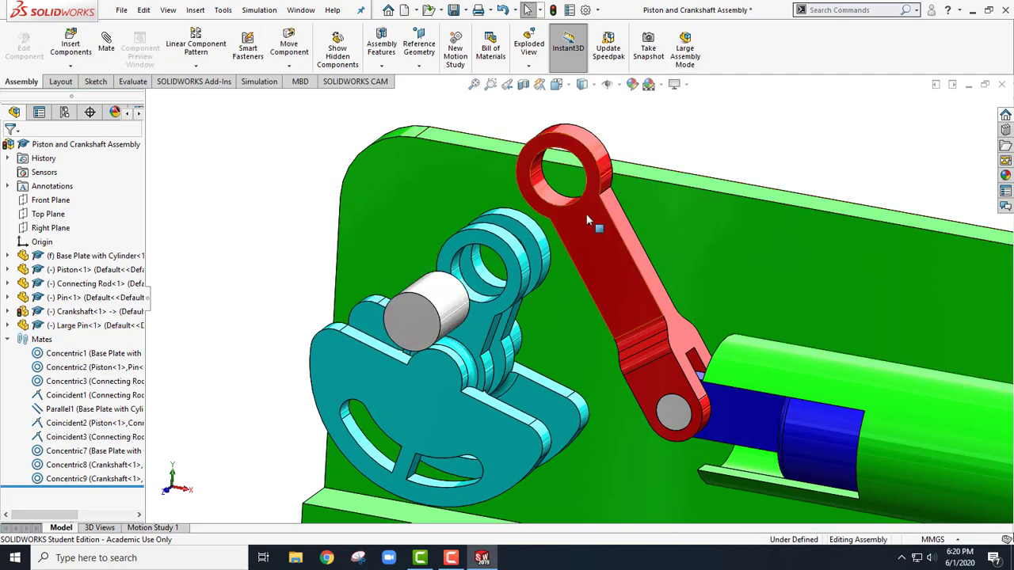
Add a concentric mate between the connecting rod's large-end hole and the crankshaft's upper hole
click(550, 194)
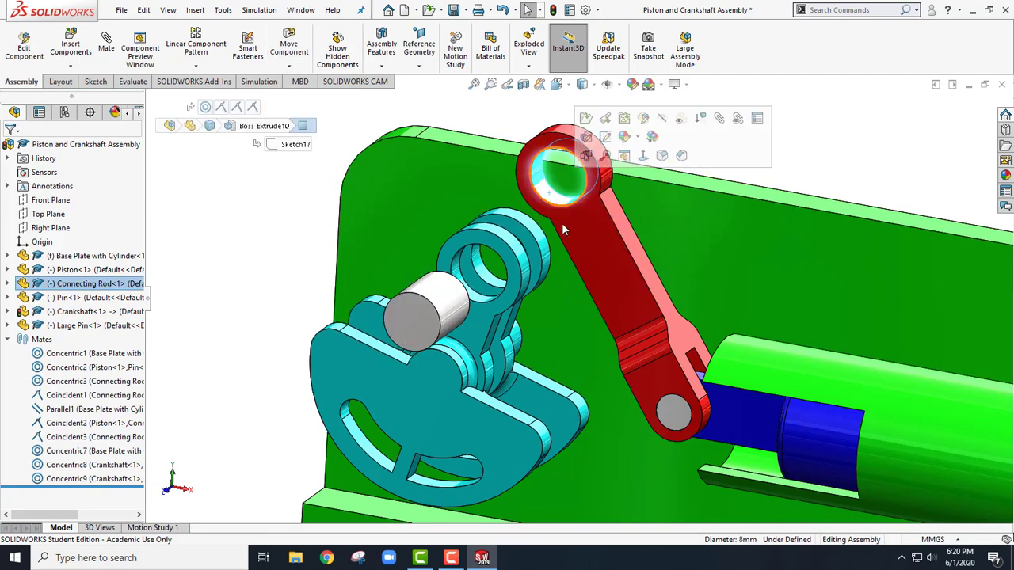
ctrl+click(479, 301)
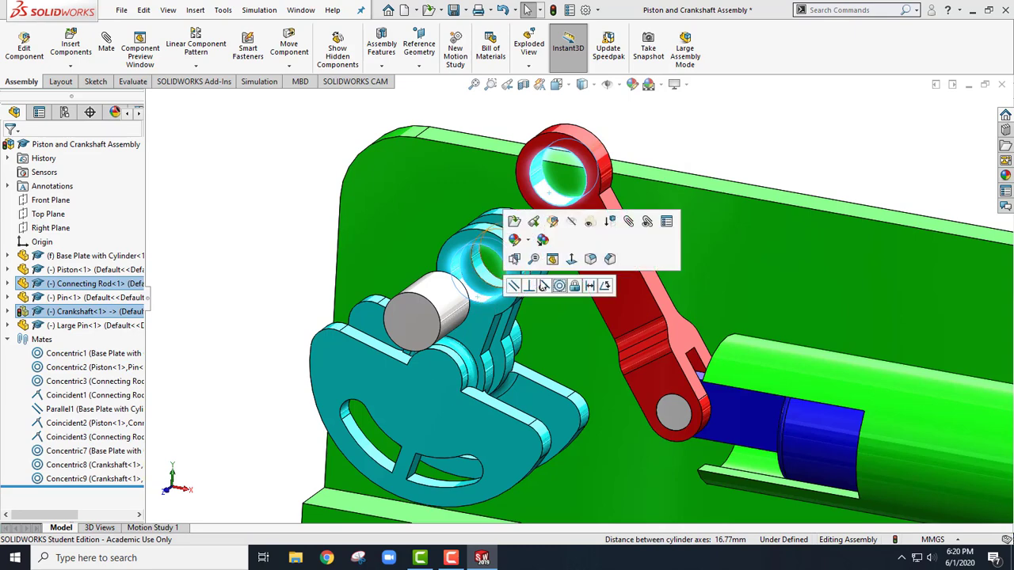
click(559, 287)
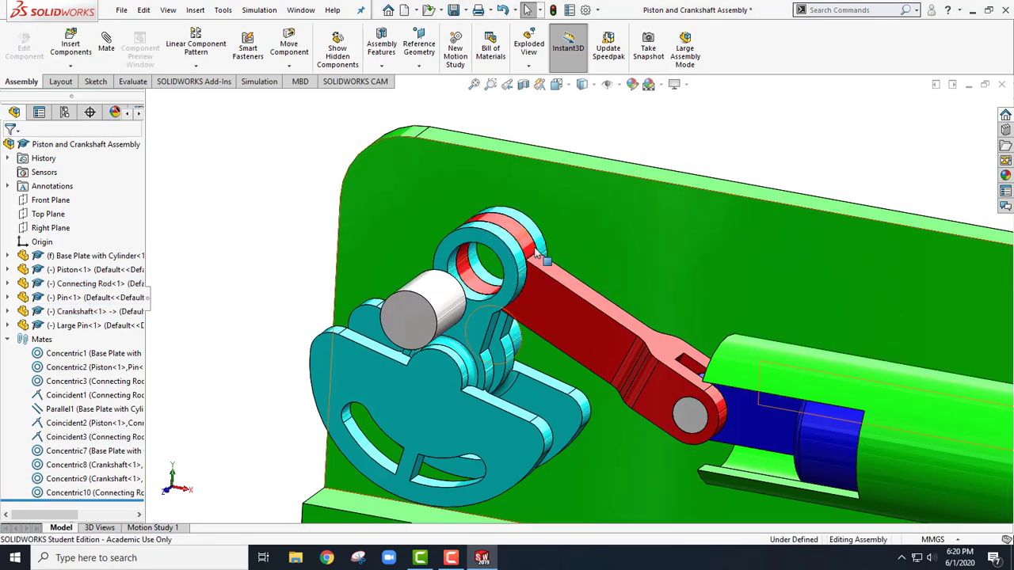
Make the large pin's front end face coincident with the front face of the crankshaft arm
click(432, 324)
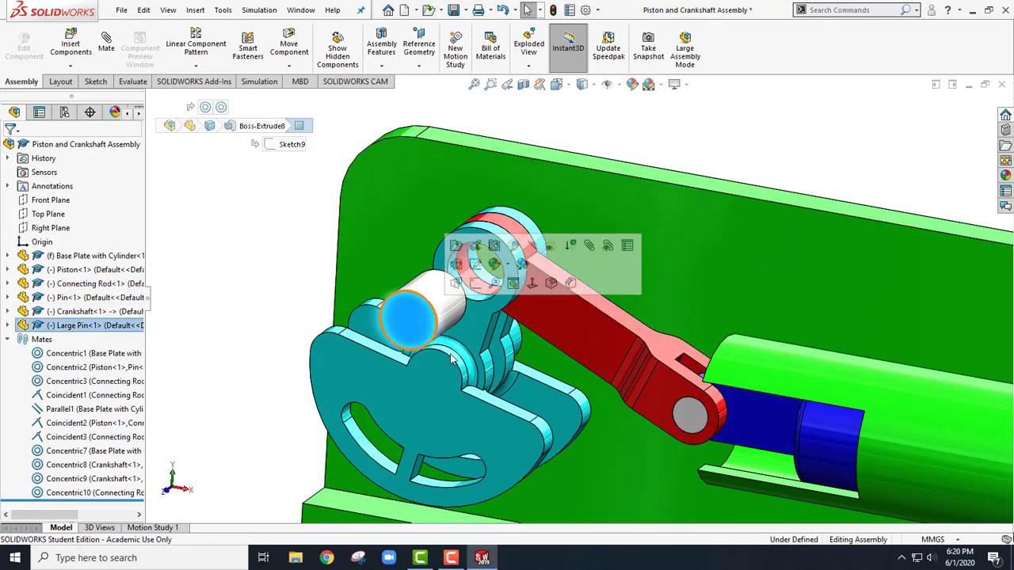
ctrl+click(500, 308)
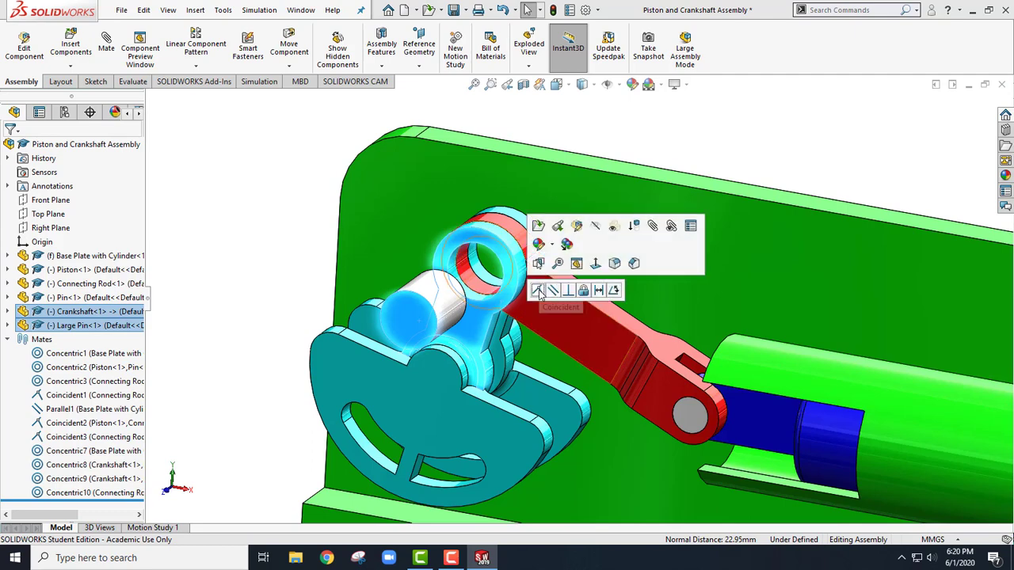
click(539, 291)
click(714, 136)
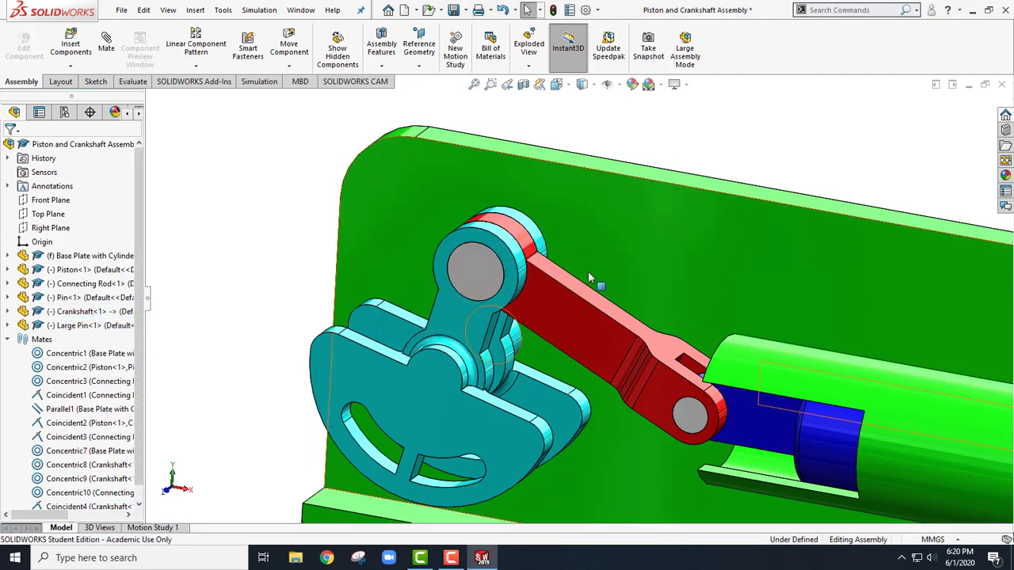
Turn the crankshaft by its pin end to check how the connecting rod and piston move
scroll(593, 282, up, 1)
scroll(600, 297, up, 2)
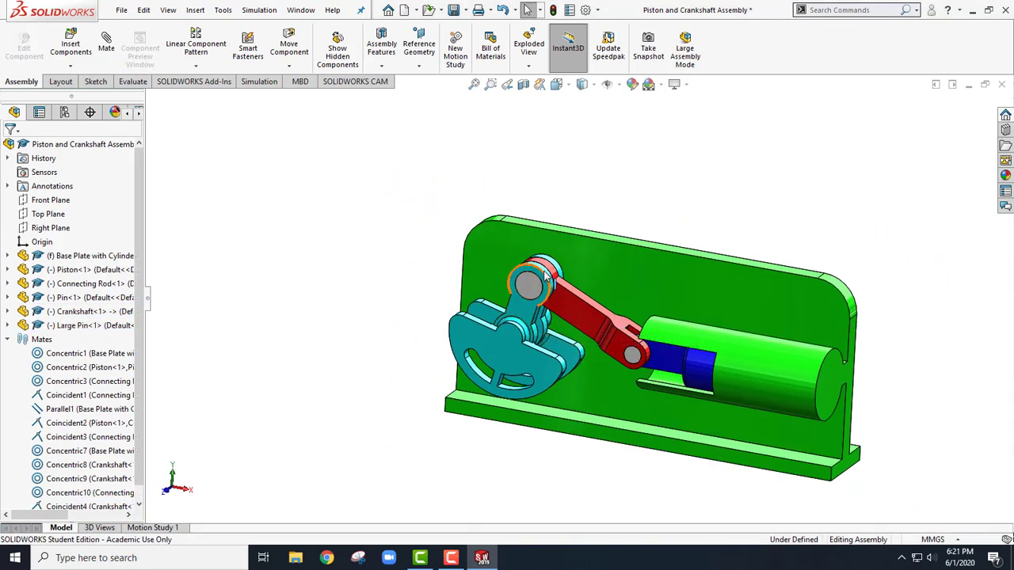
drag(551, 286, 560, 252)
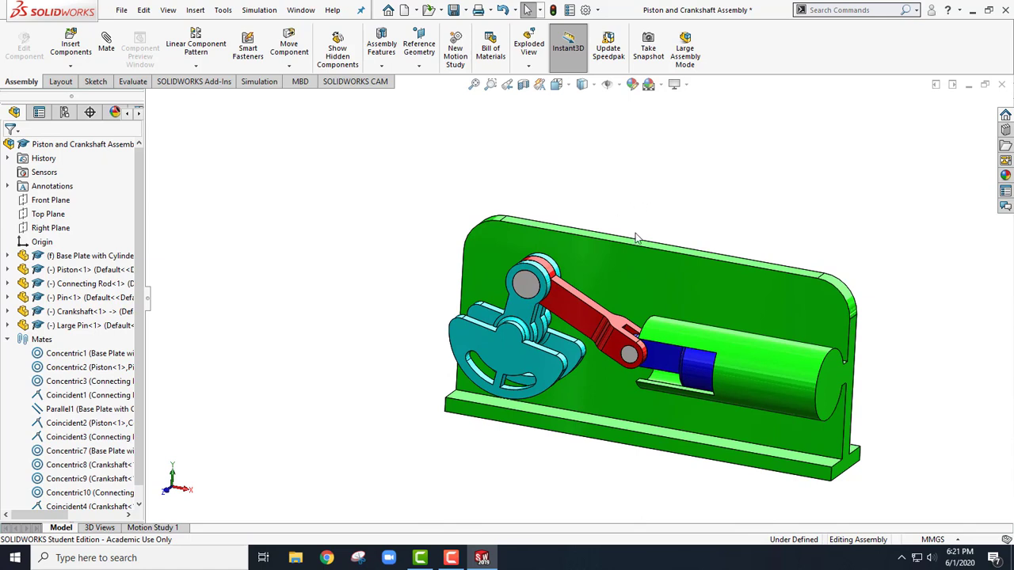
scroll(672, 282, up, 2)
scroll(670, 285, down, 2)
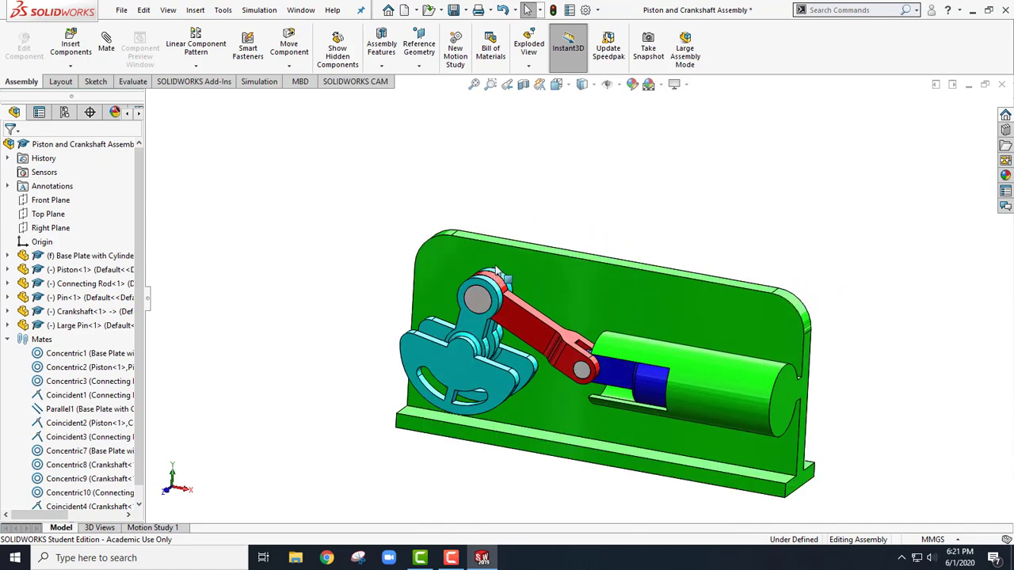
mouse_move(495, 292)
mouse_down()
mouse_move(468, 316)
mouse_move(458, 283)
mouse_move(496, 294)
mouse_up()
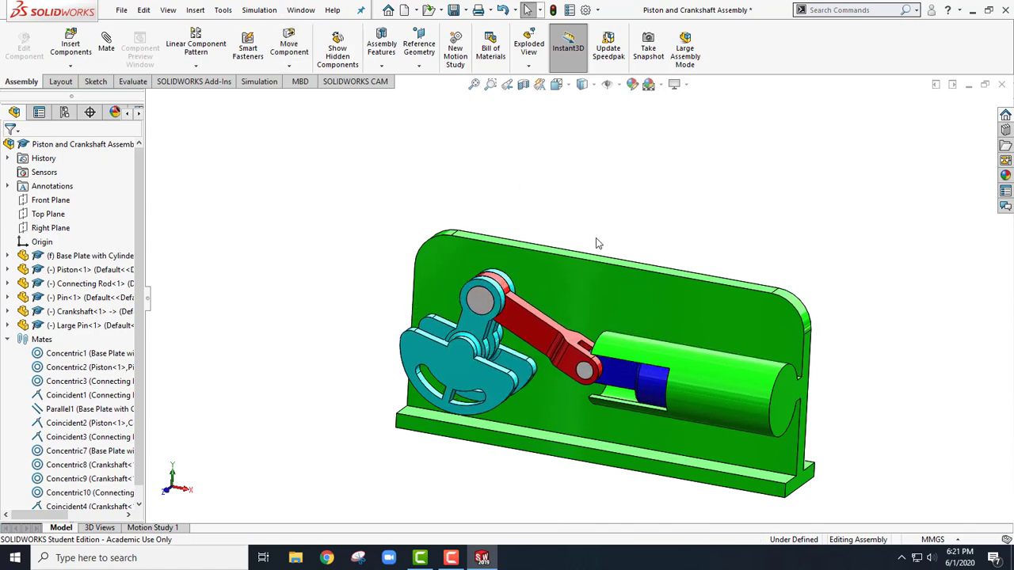
Start an exploded view and move the small pin about 119 mm forward along Z as the first explode step
ctrl+middle_drag(624, 315, 617, 200)
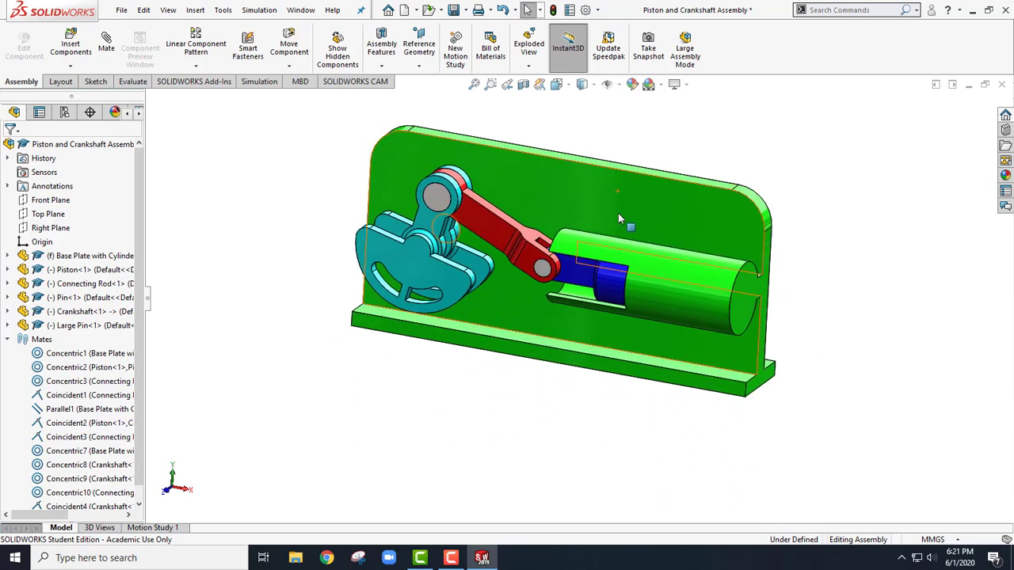
scroll(616, 207, up, 2)
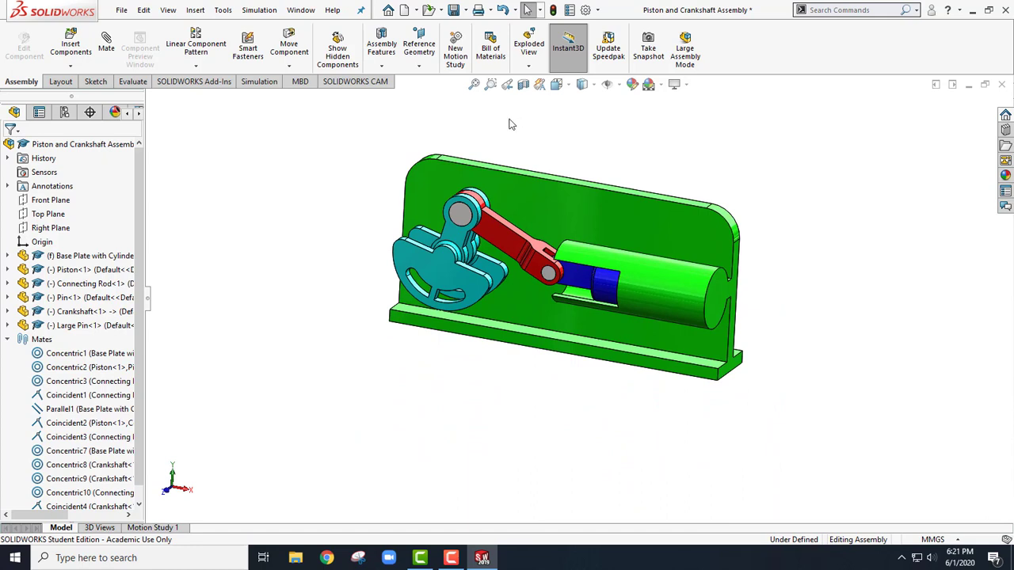
click(528, 47)
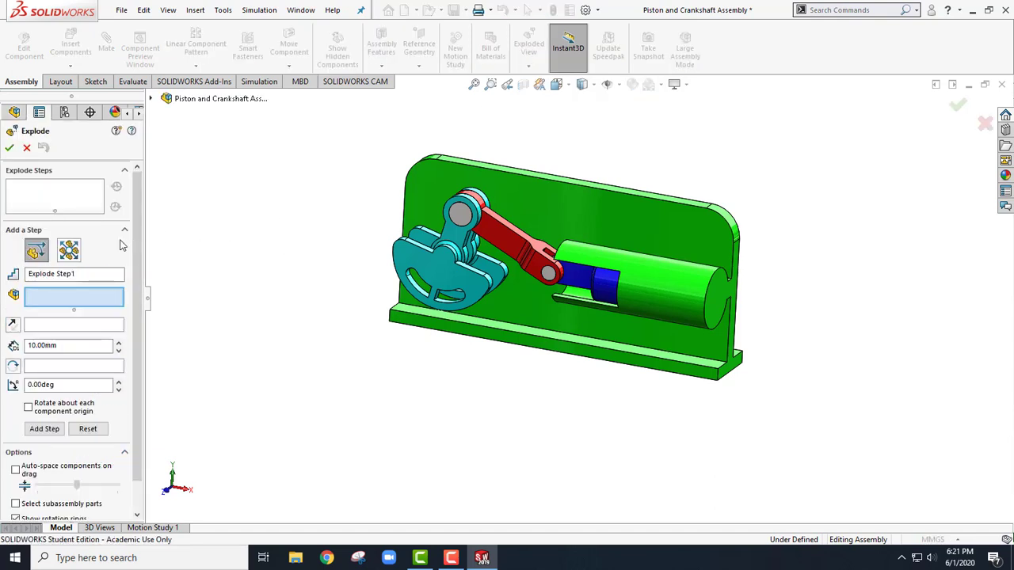
click(540, 290)
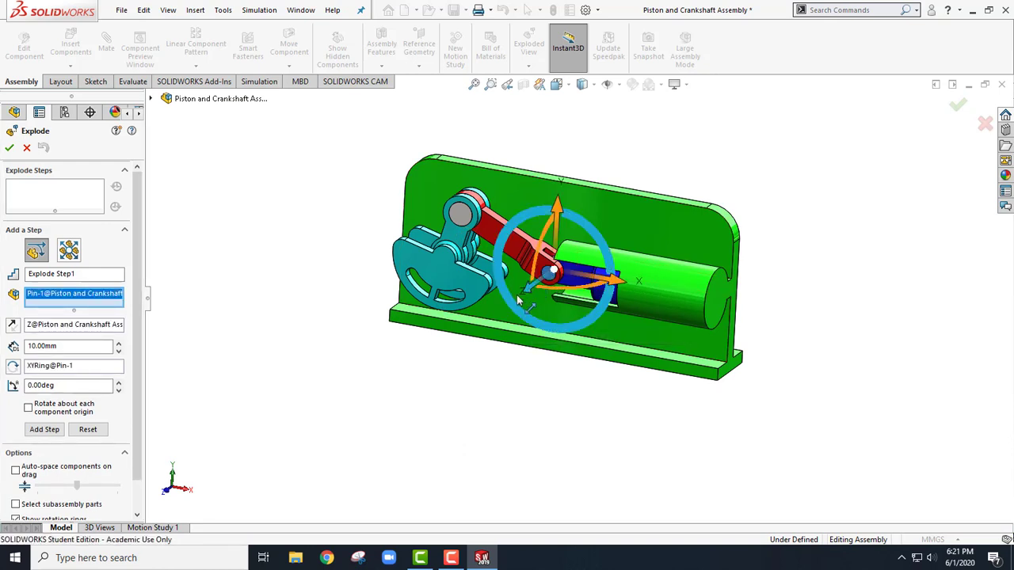
drag(519, 299, 378, 399)
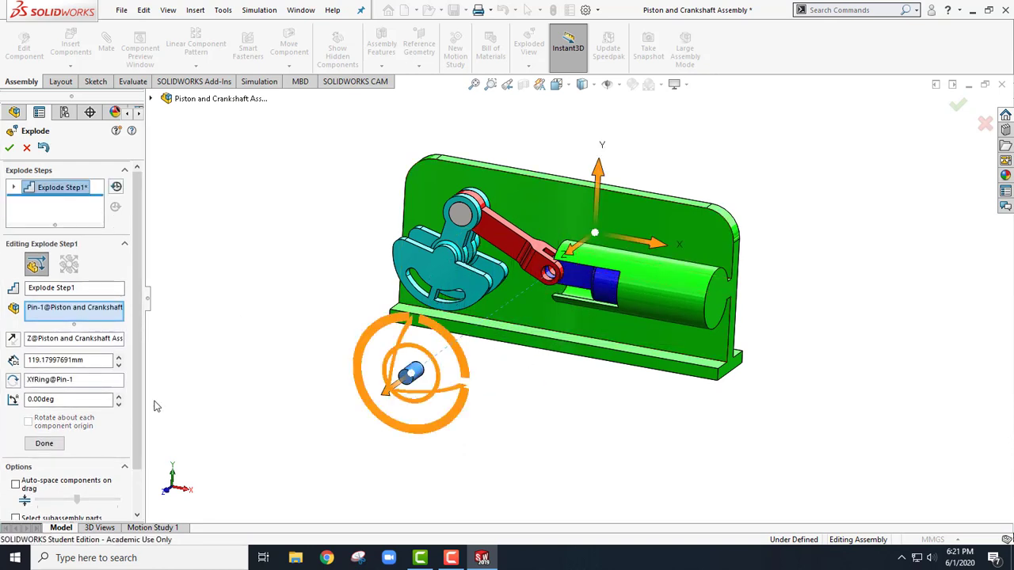
click(44, 445)
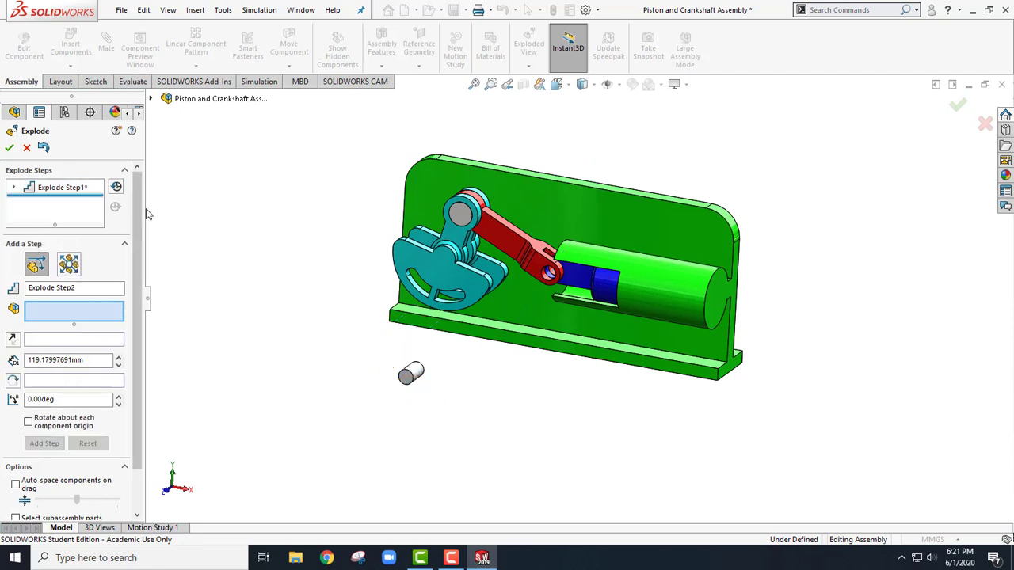
Add an explode step moving the large pin about 134 mm forward along Z
click(467, 211)
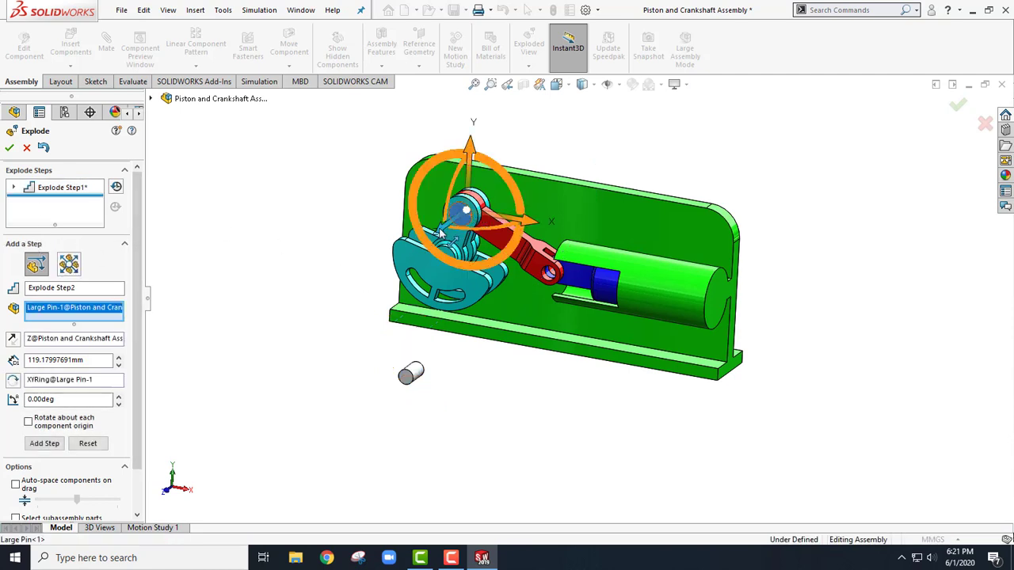
drag(453, 242, 252, 342)
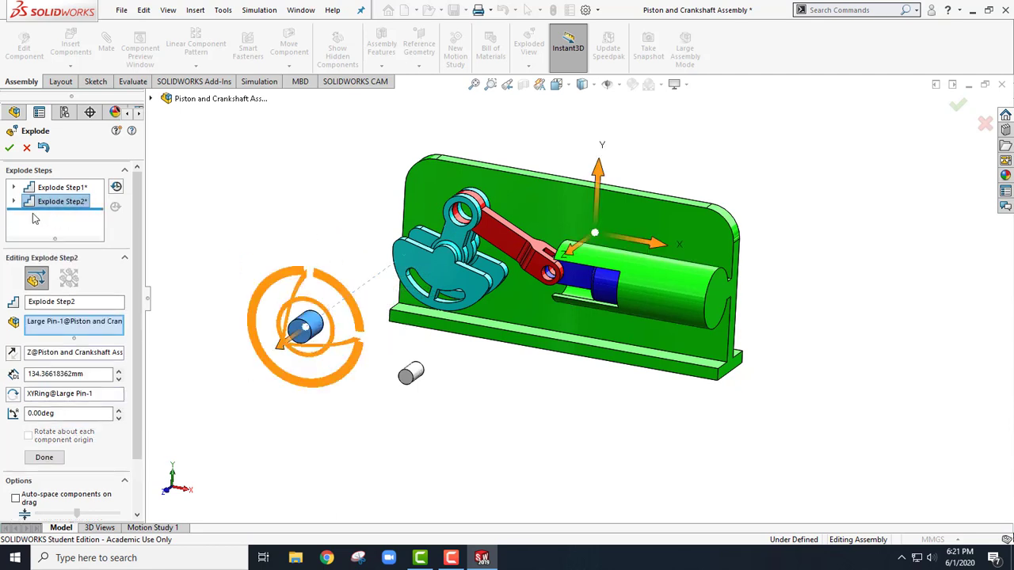
click(44, 457)
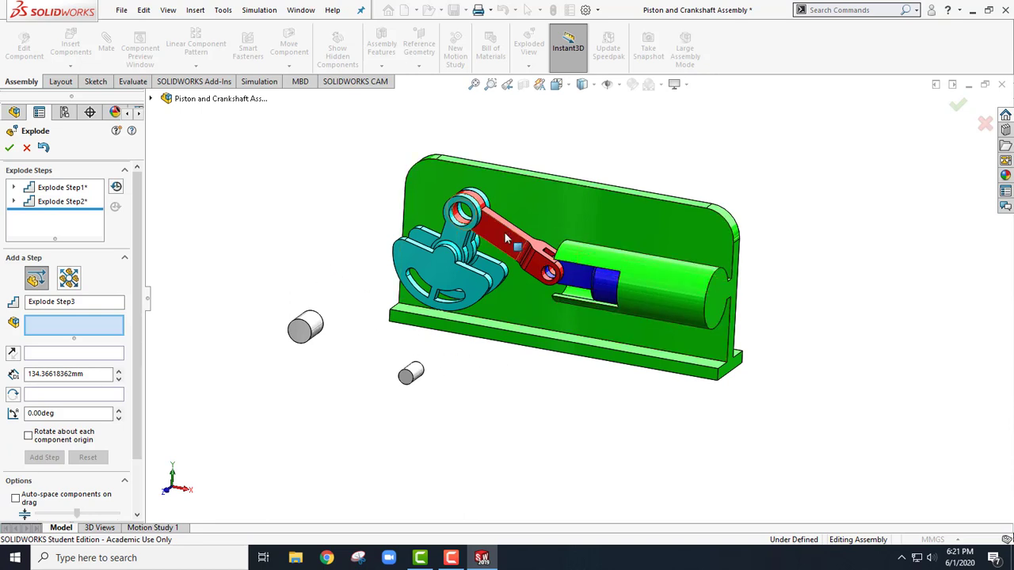
Add an explode step raising the connecting rod about 35 mm along Y above the base plate
click(517, 201)
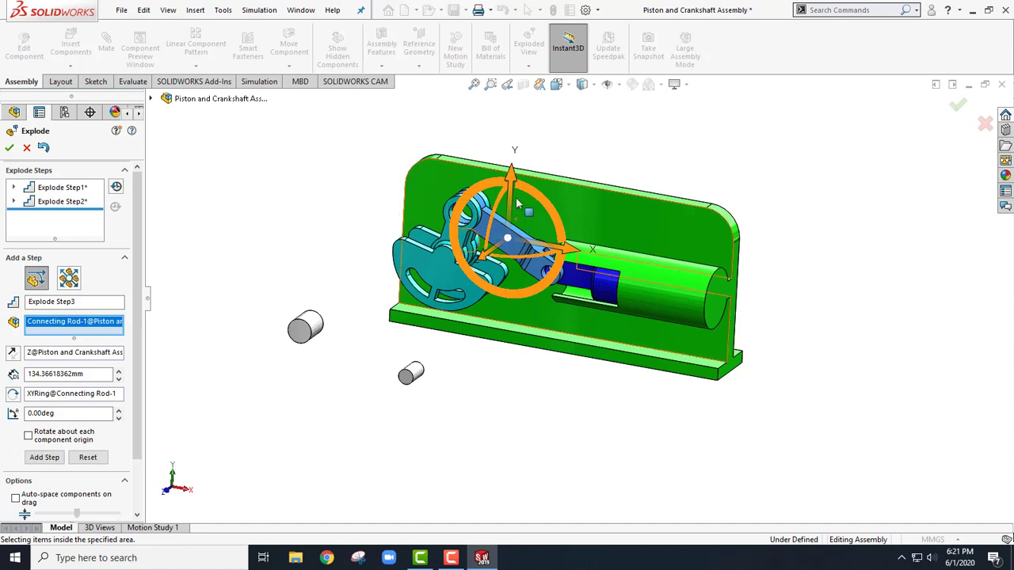
drag(516, 170, 531, 91)
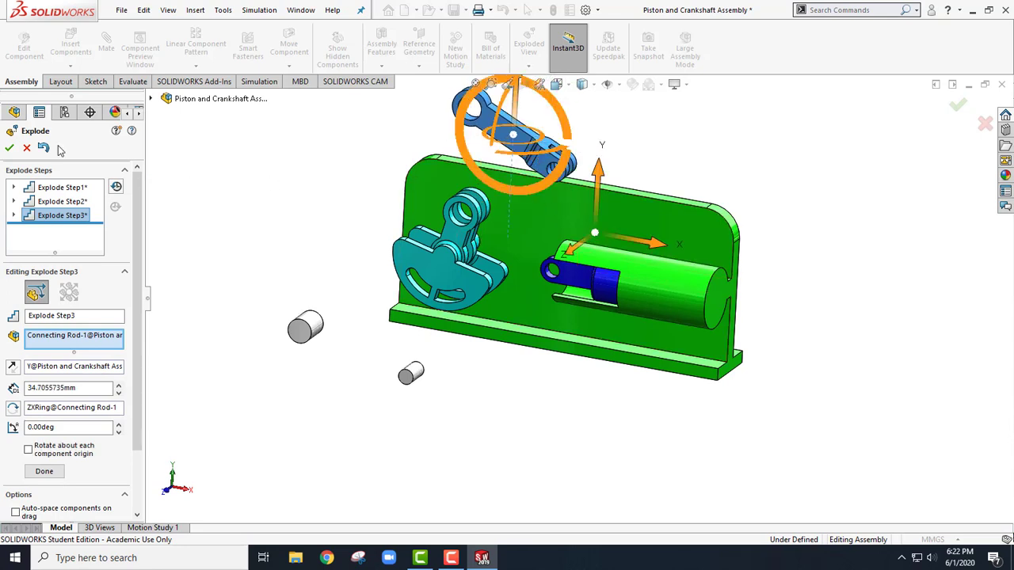
click(44, 472)
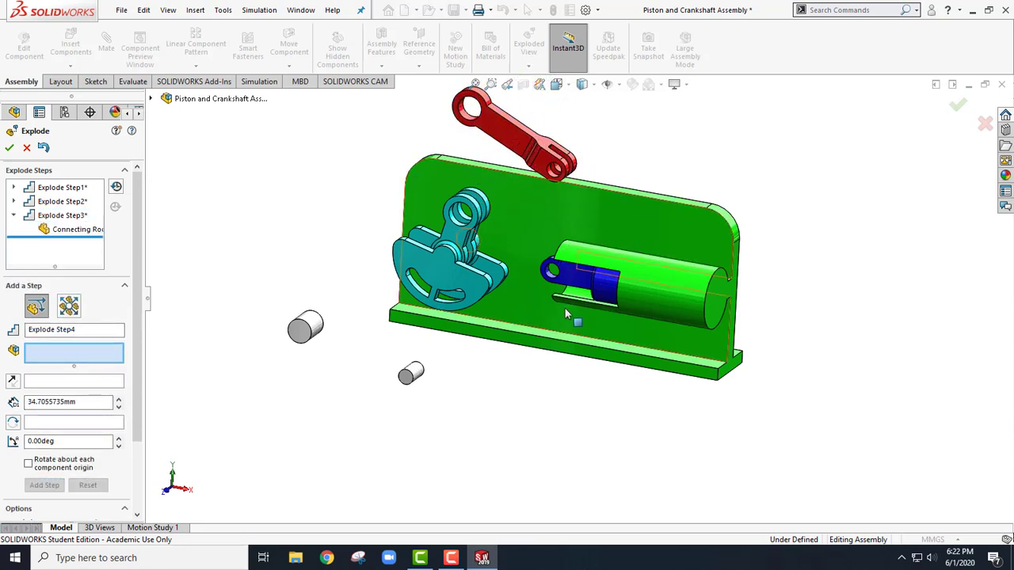
Add an explode step moving the crankshaft about 72 mm forward along Z, out of the base plate
click(436, 287)
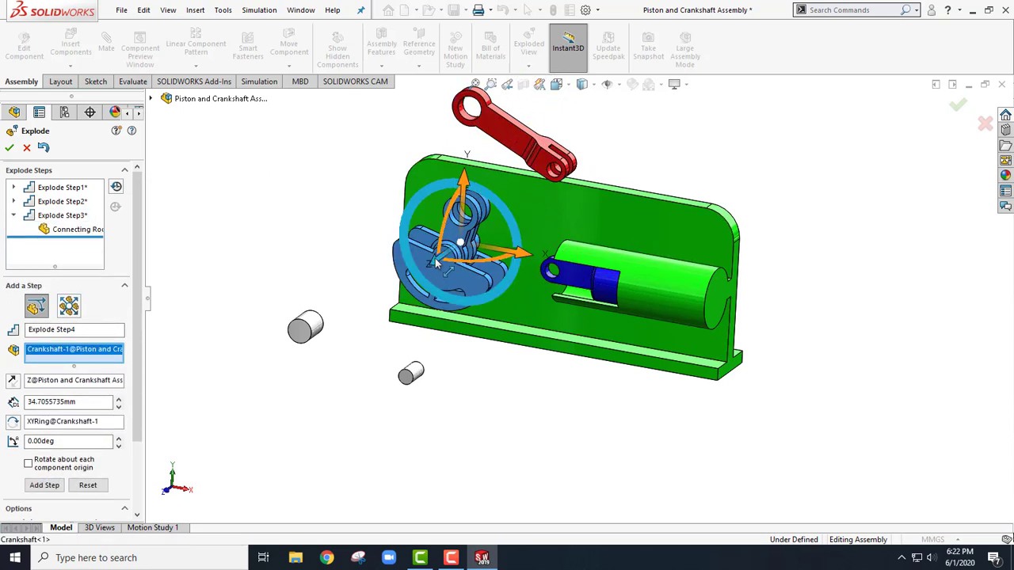
drag(436, 266, 520, 429)
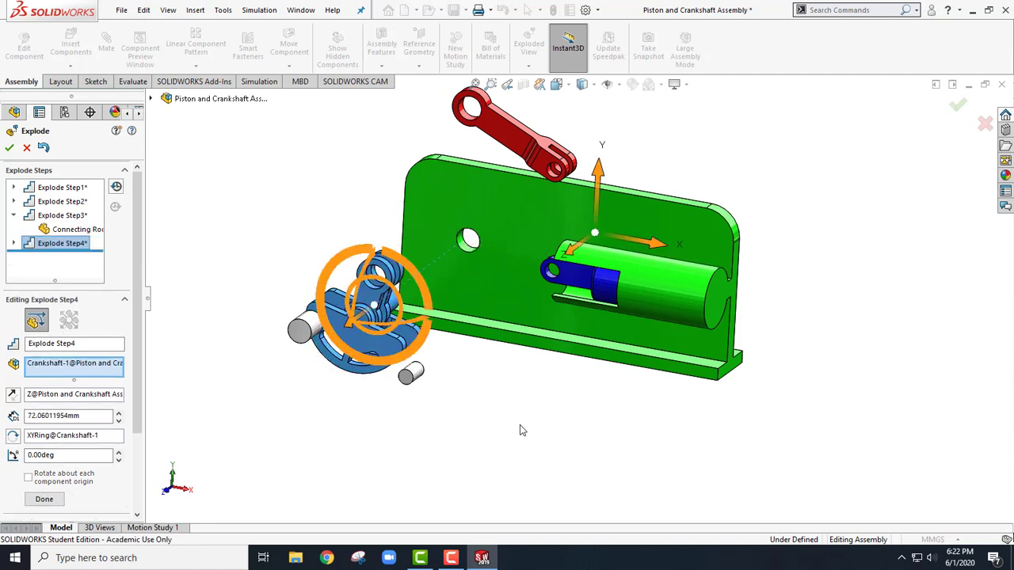
click(43, 503)
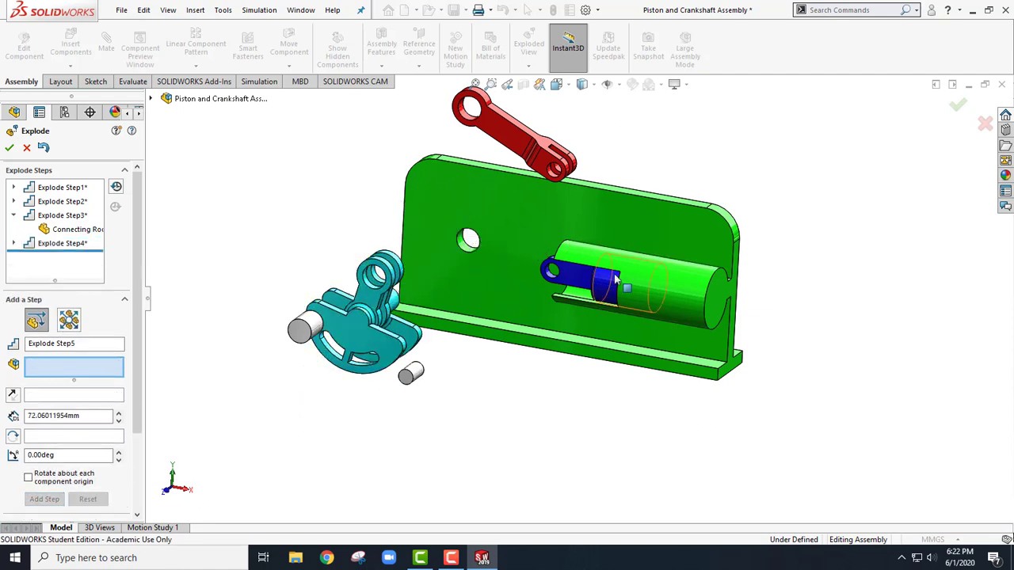
click(564, 287)
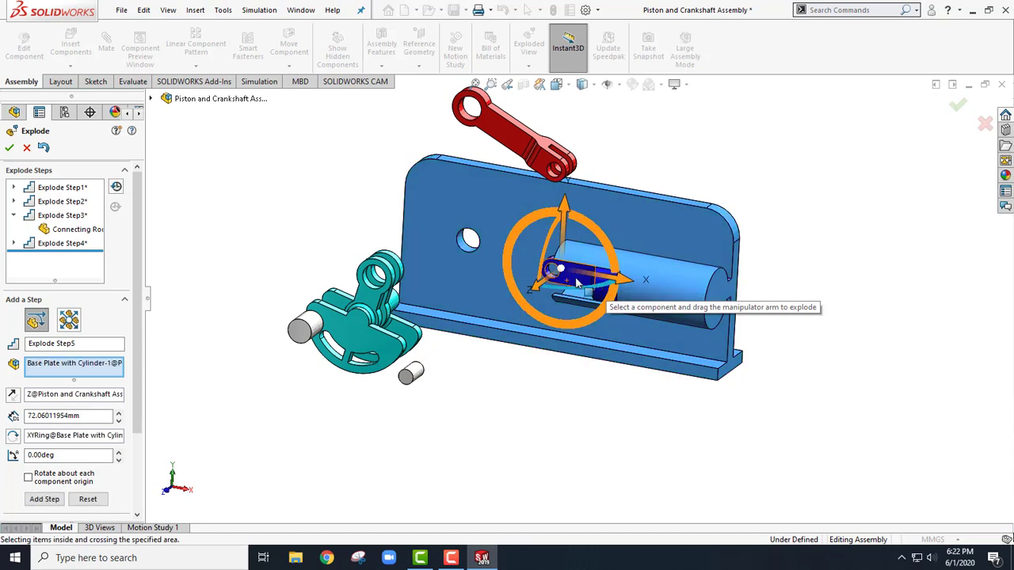
drag(626, 287, 665, 294)
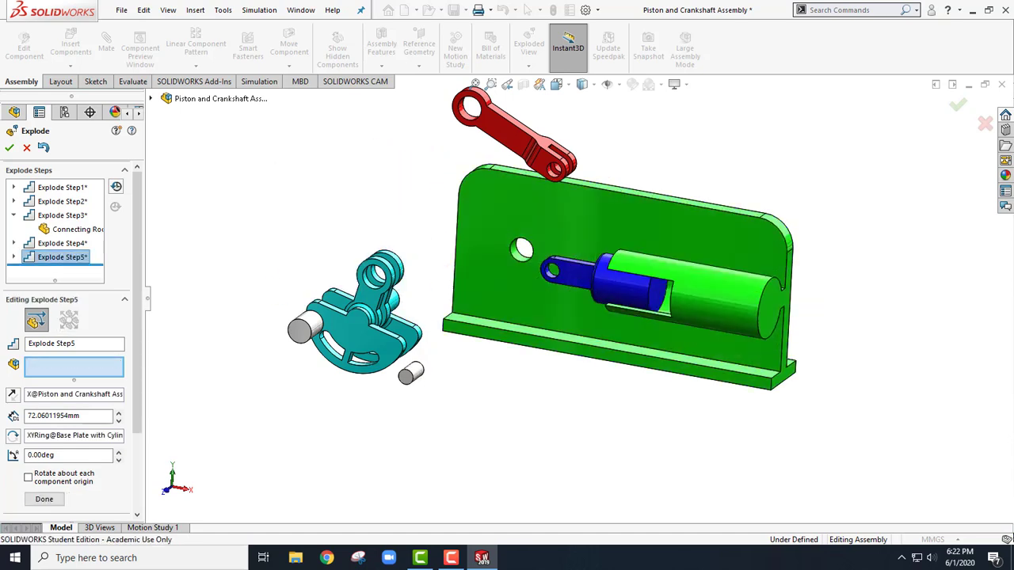
right_click(71, 263)
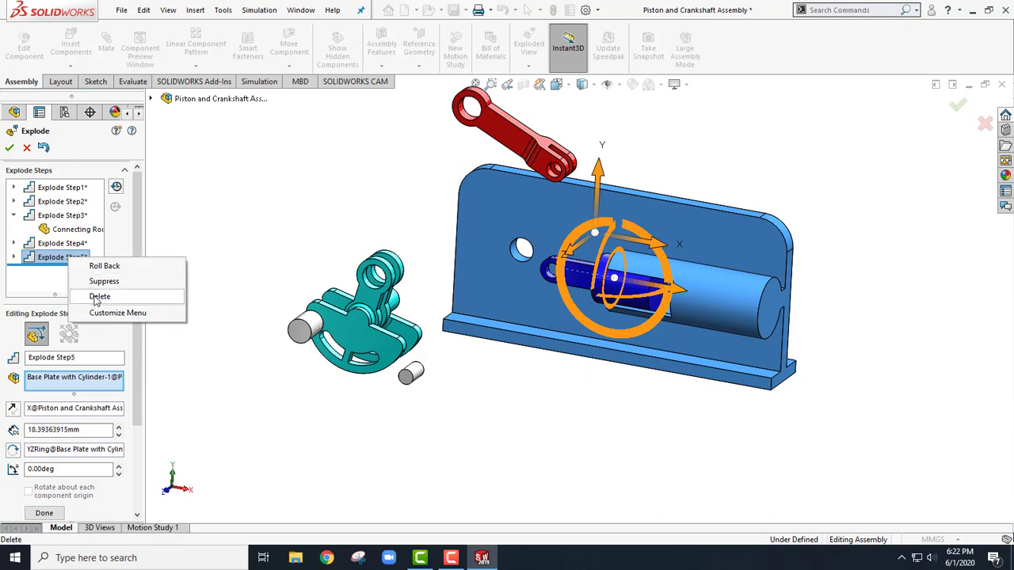
click(98, 298)
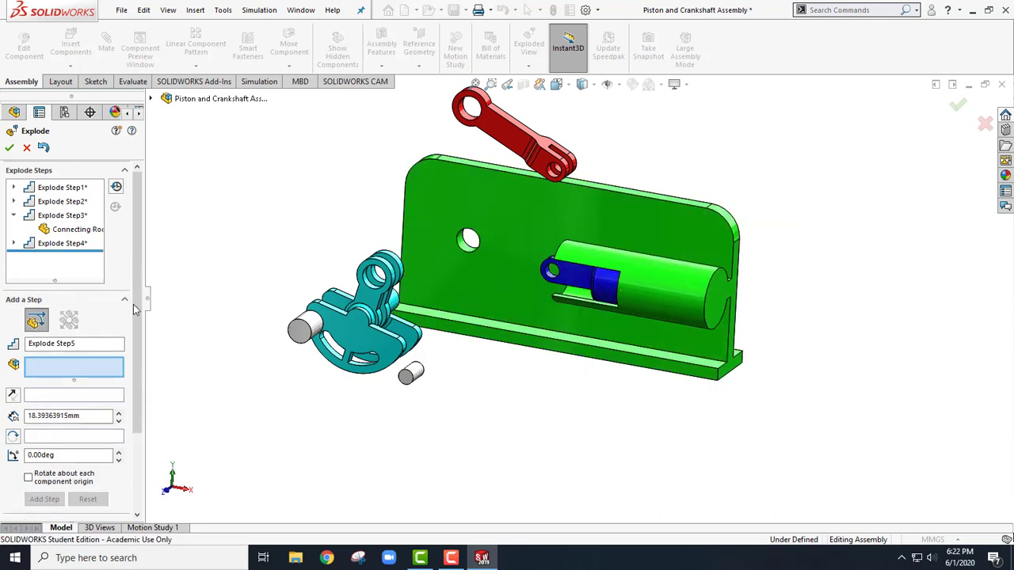
Add an explode step moving the piston about 106 mm along X out of the cylinder, and finish the exploded view
click(587, 293)
drag(649, 290, 418, 361)
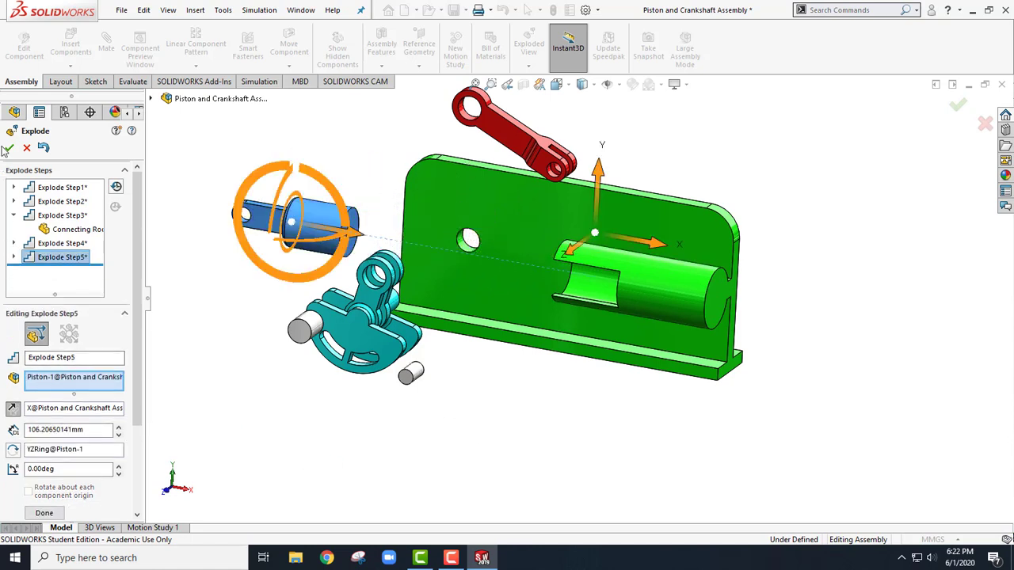
click(45, 513)
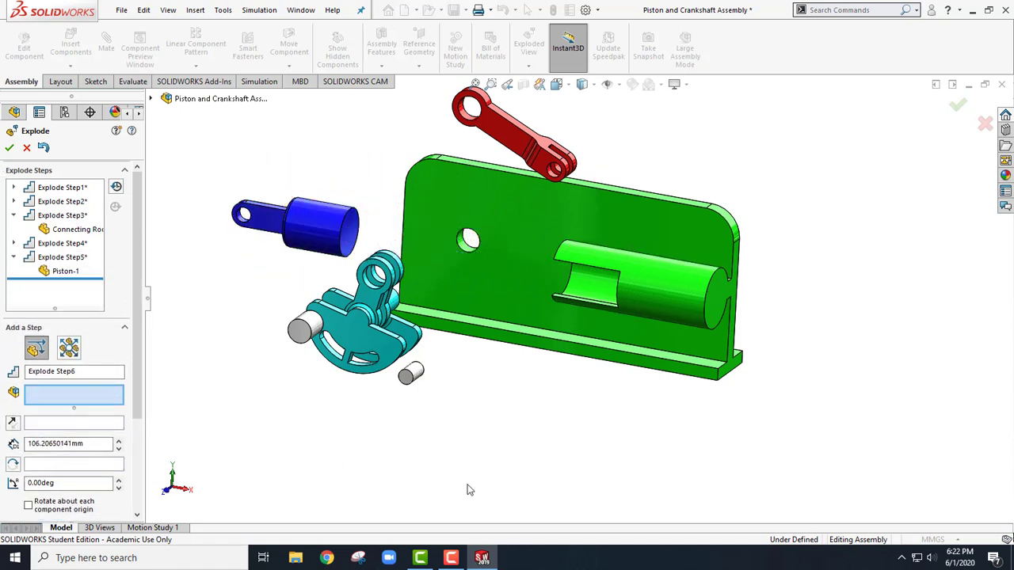
scroll(487, 329, up, 2)
scroll(485, 321, down, 2)
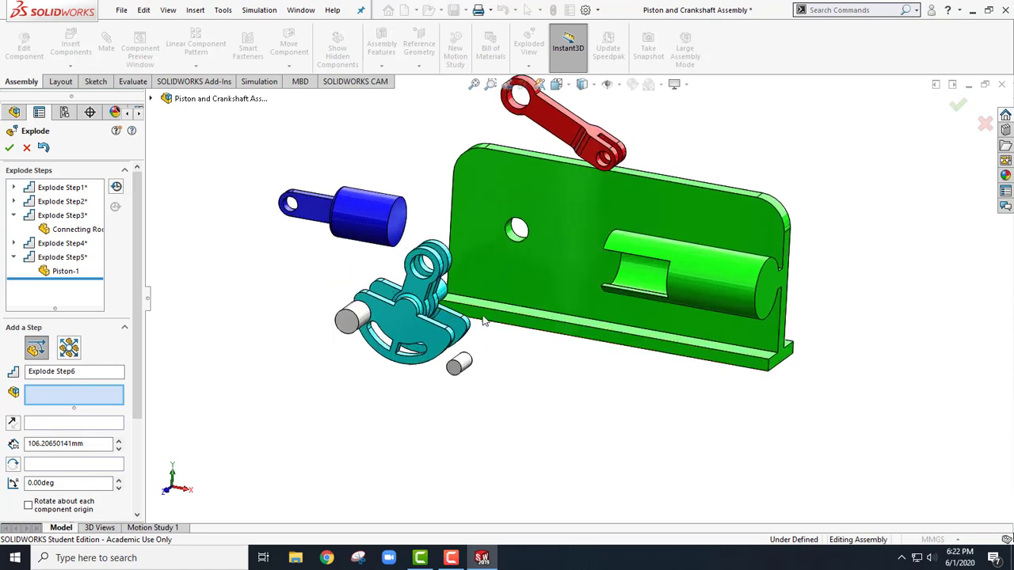
ctrl+middle_drag(514, 347, 525, 392)
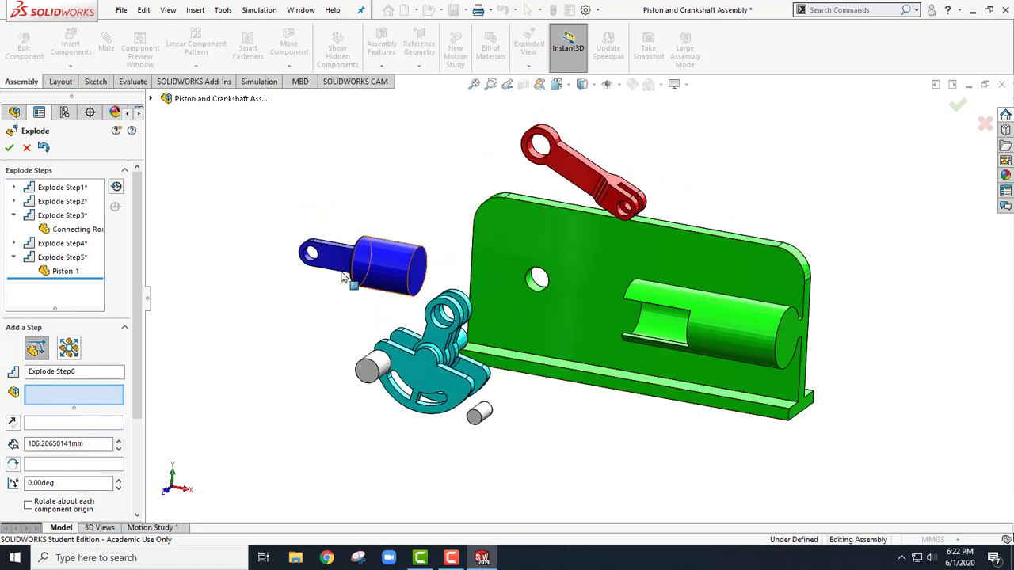
click(9, 148)
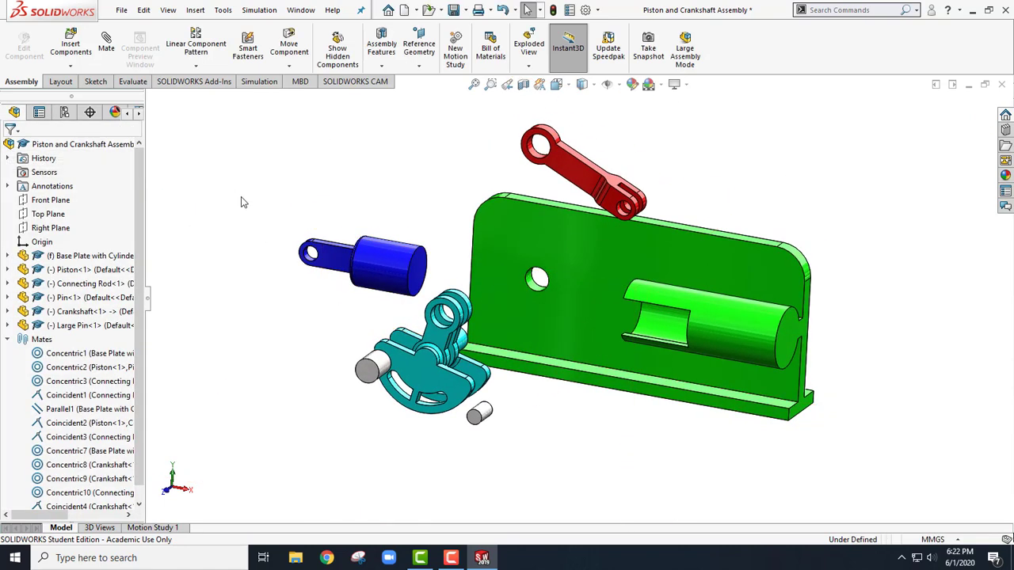
click(529, 46)
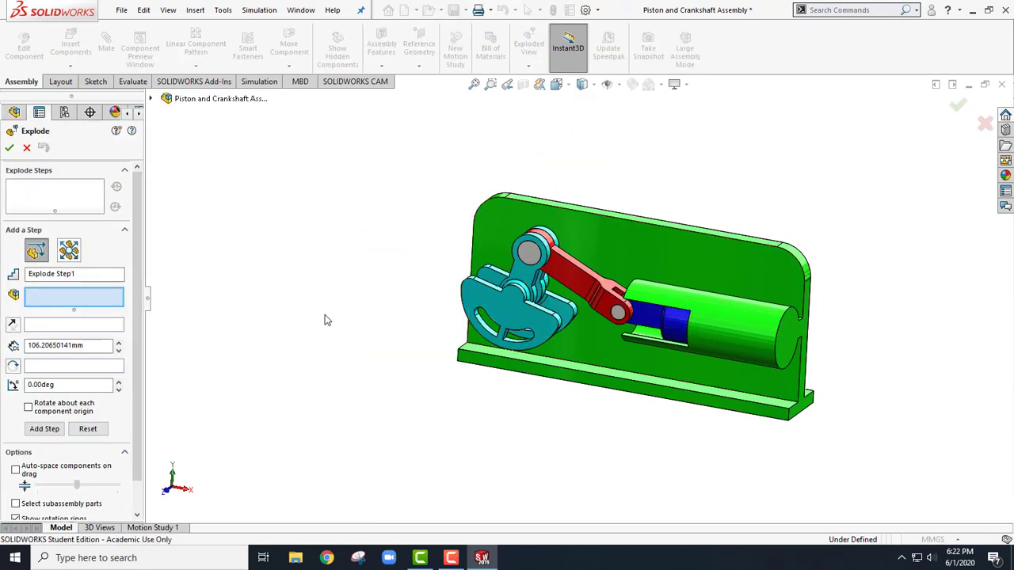
click(27, 148)
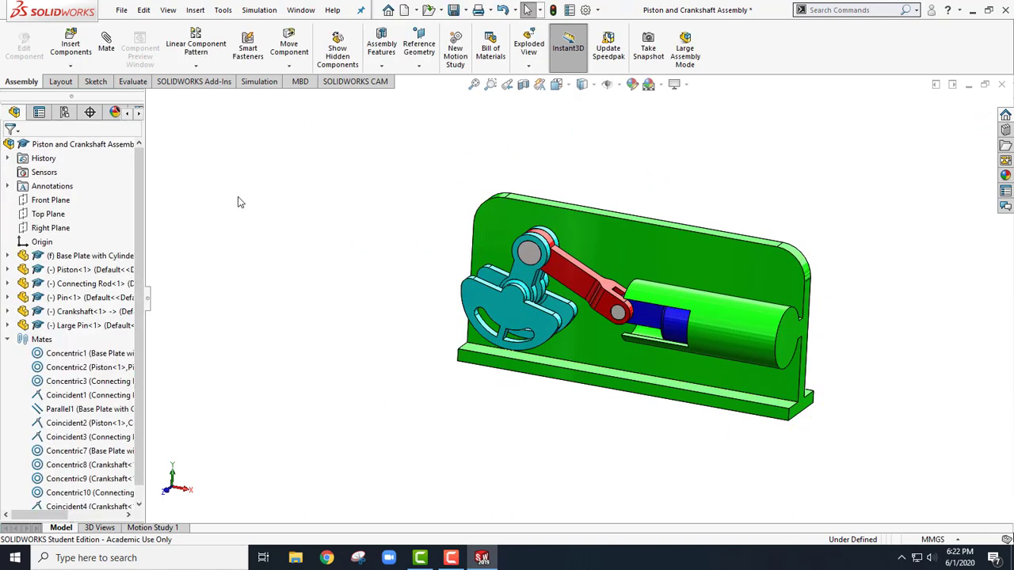
Animate the explode of Exploded View1 under the Default configuration, moving the Animation Controller clear of the model tree
click(64, 113)
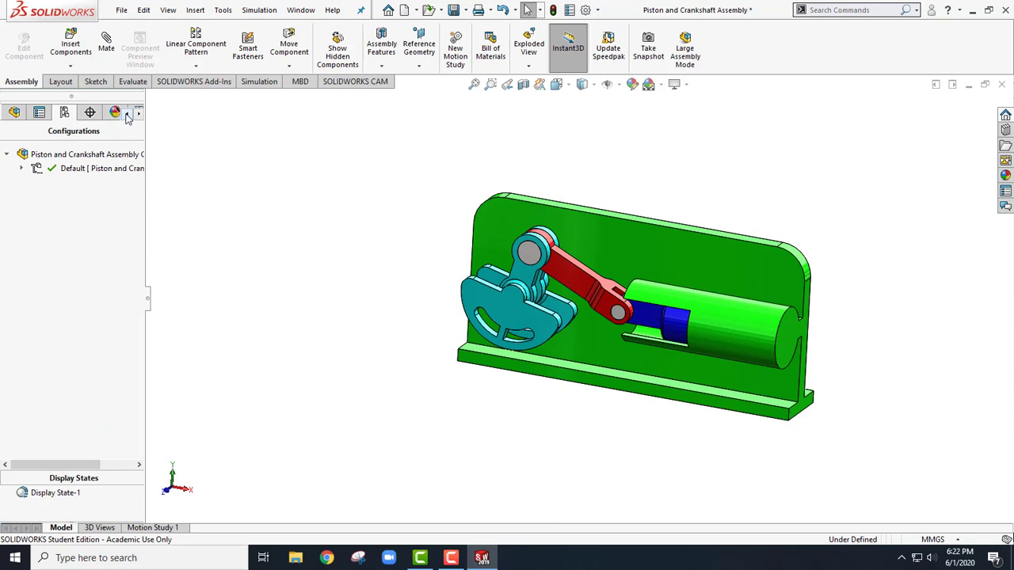
click(23, 168)
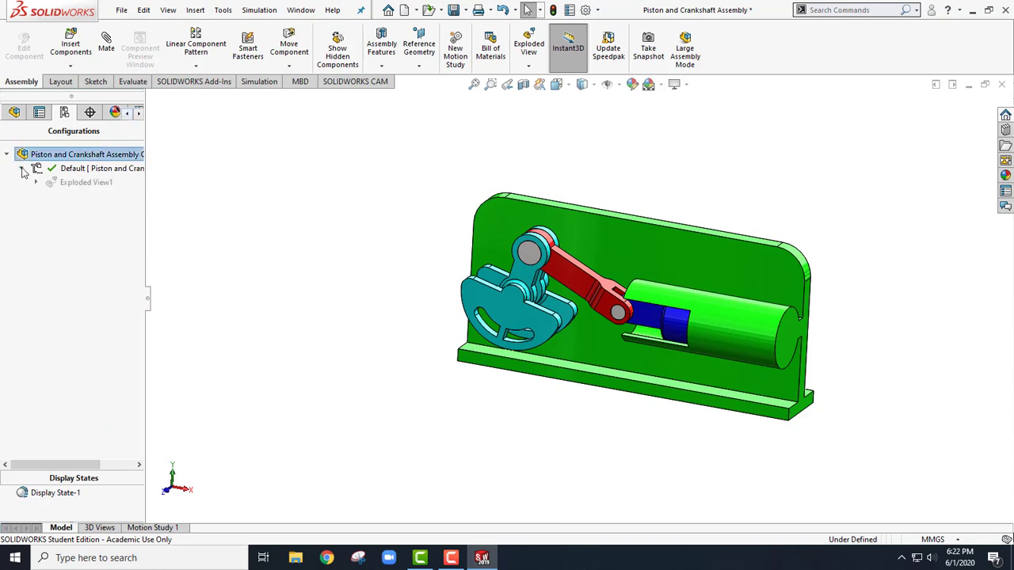
right_click(78, 187)
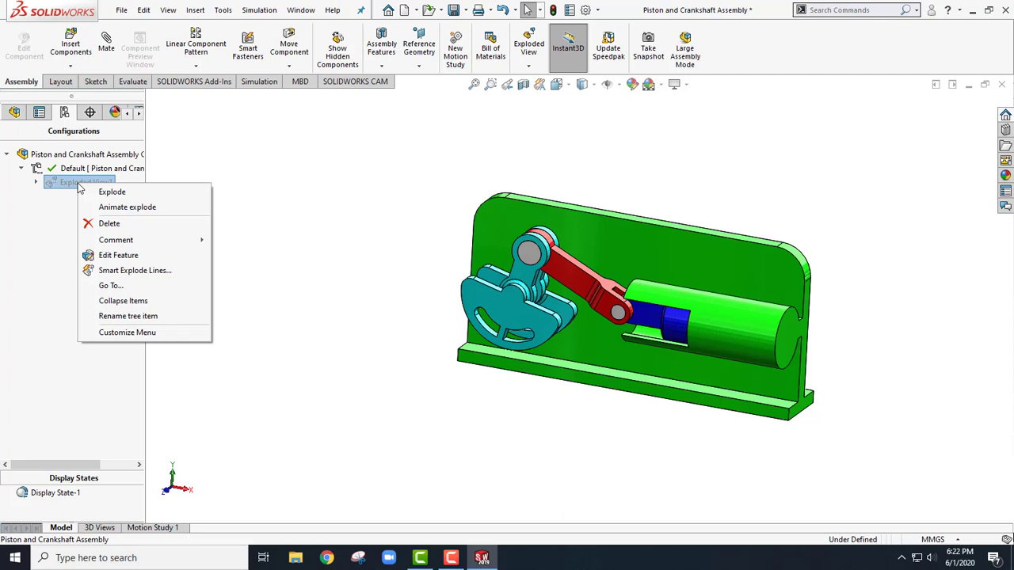
click(119, 207)
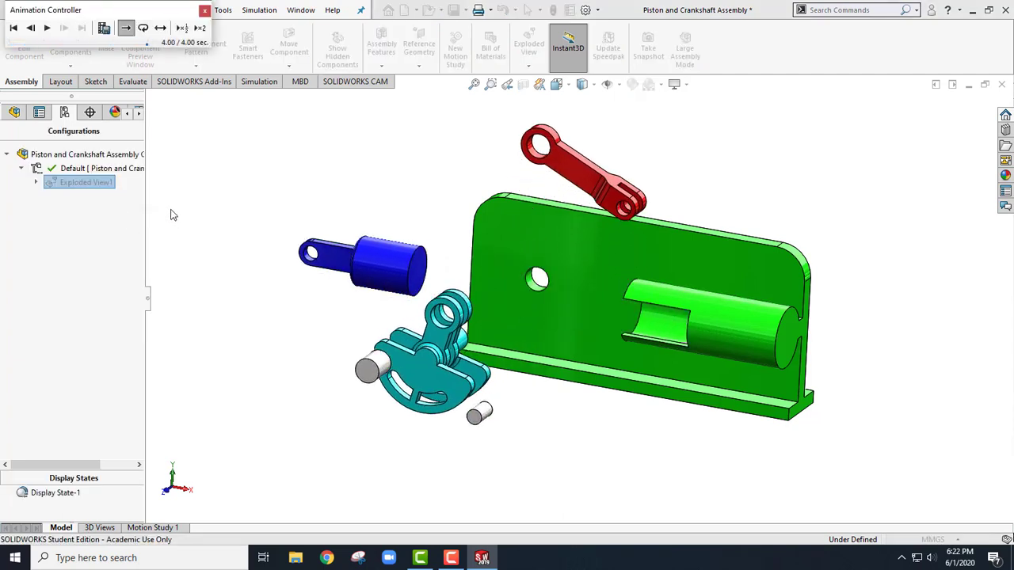
drag(111, 12, 274, 113)
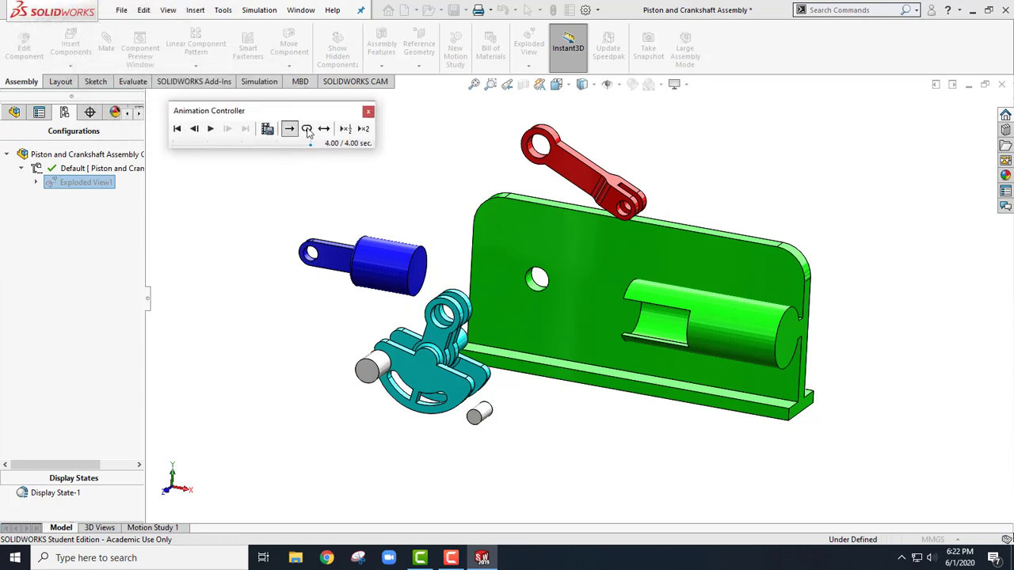
Preview the explode animation in loop and reciprocating playback, trying half speed and double speed
click(308, 130)
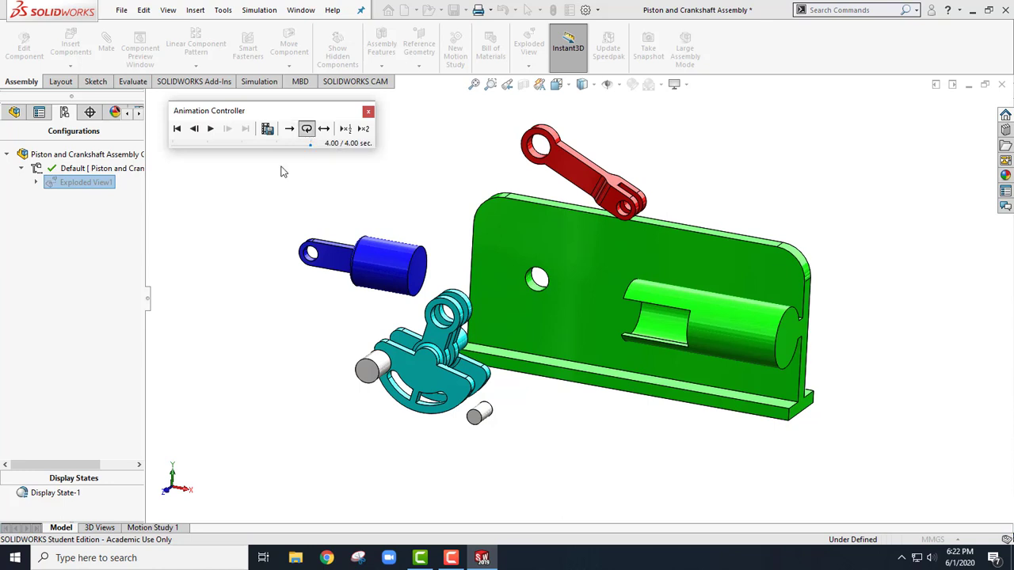
click(211, 129)
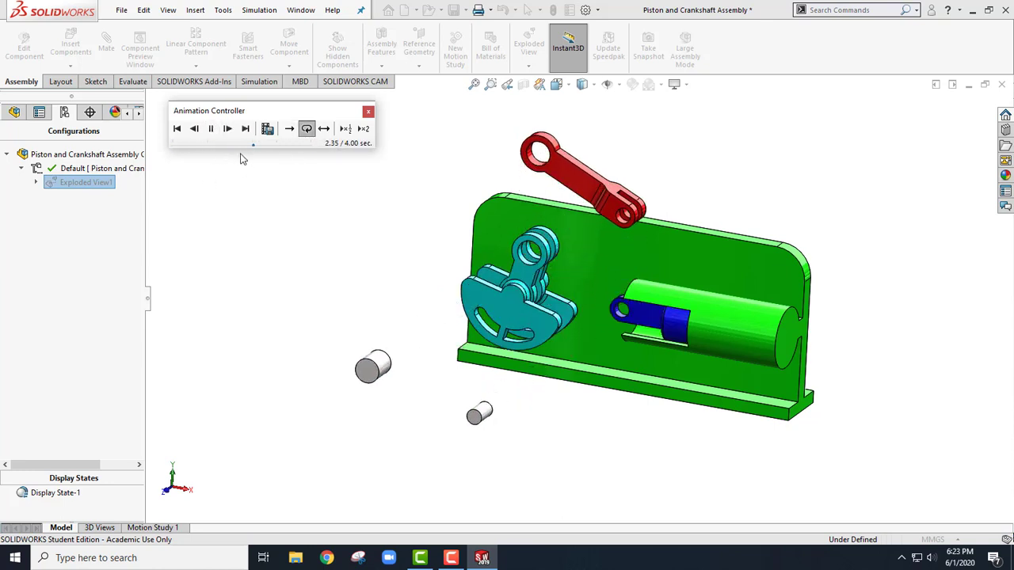
click(324, 128)
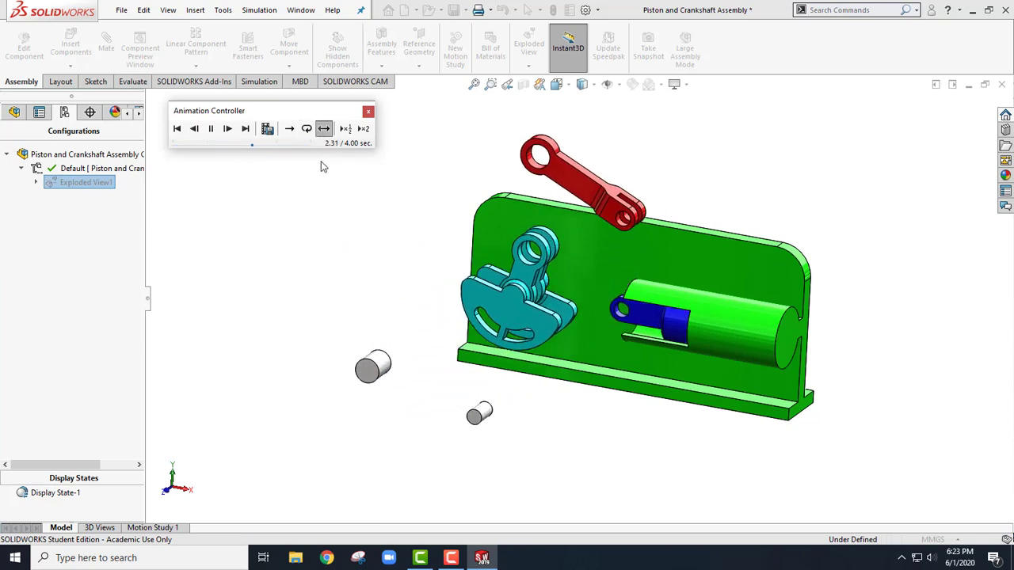
click(345, 128)
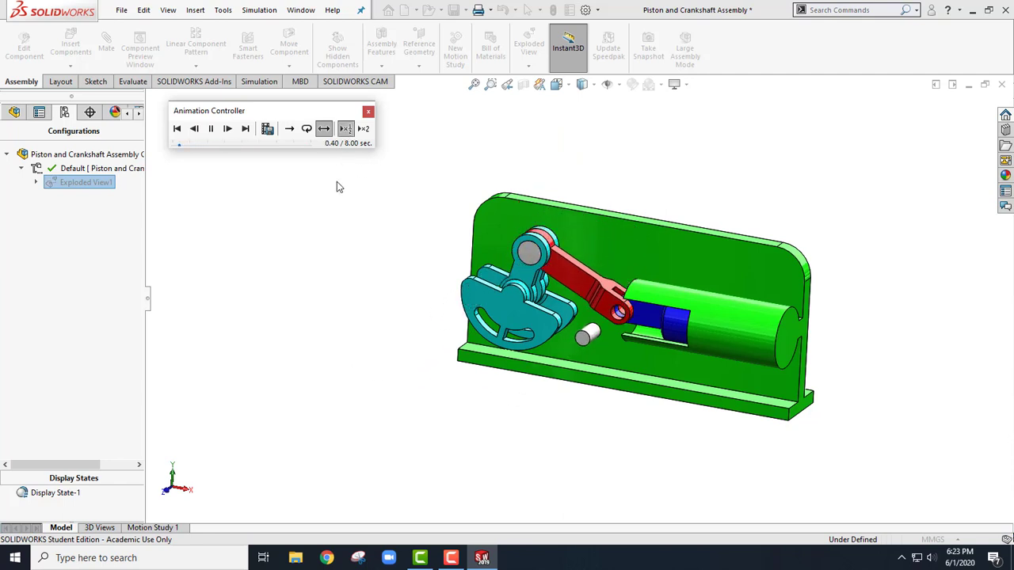
click(364, 129)
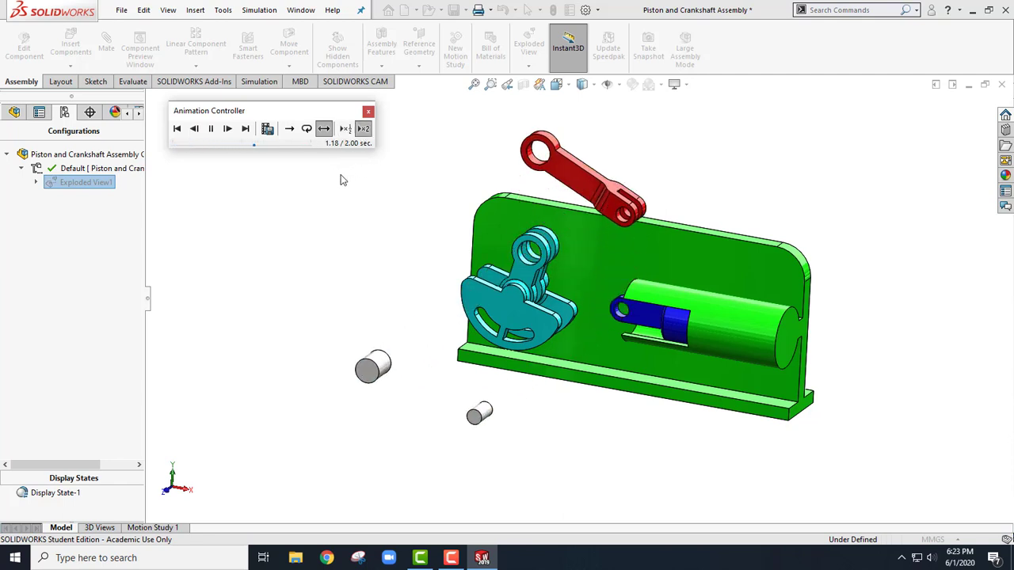
Return the animation to regular speed and single playback, and rewind it to 0.00 seconds
click(364, 128)
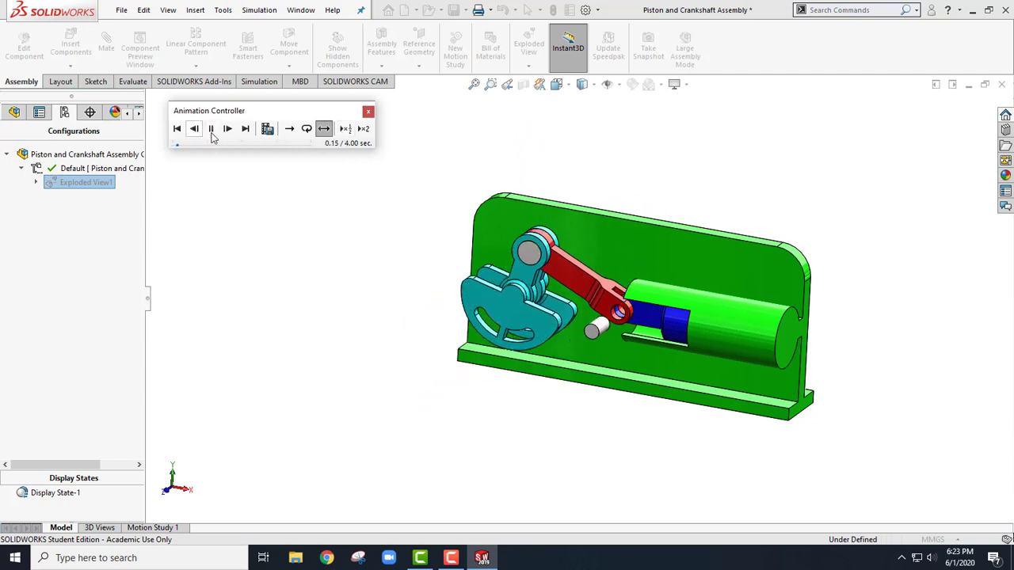
click(290, 131)
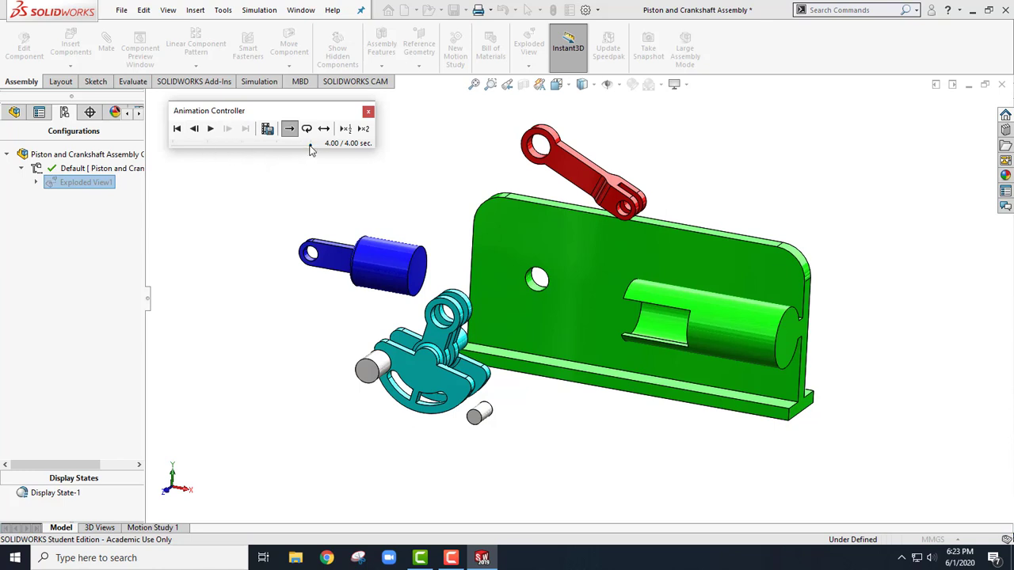
drag(311, 151, 174, 151)
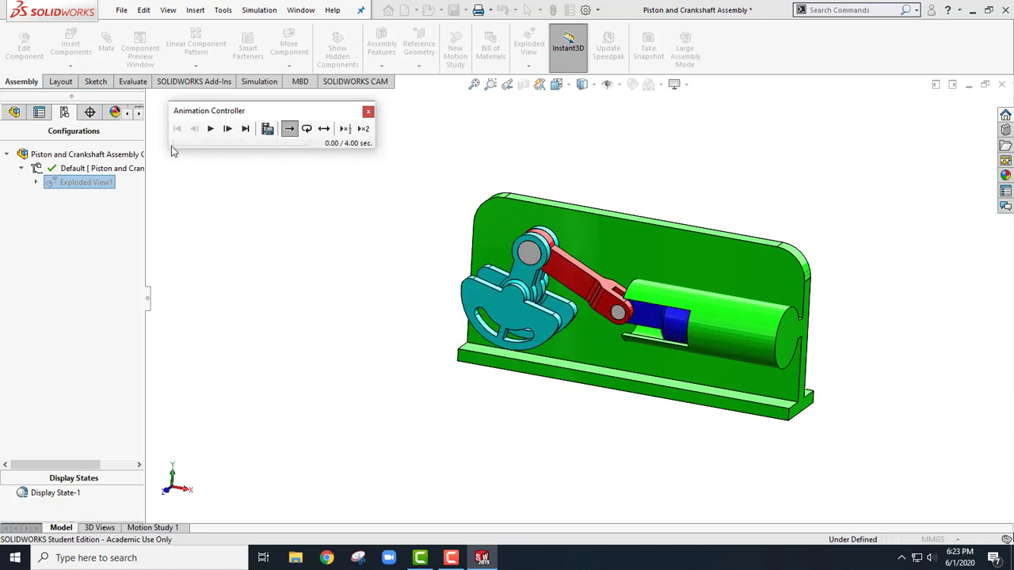
Save the animation as the MP4 video Piston and Crankshaft Assembly in the CSWA Problem #20 folder, replacing the existing file, and close the Animation Controller
click(268, 129)
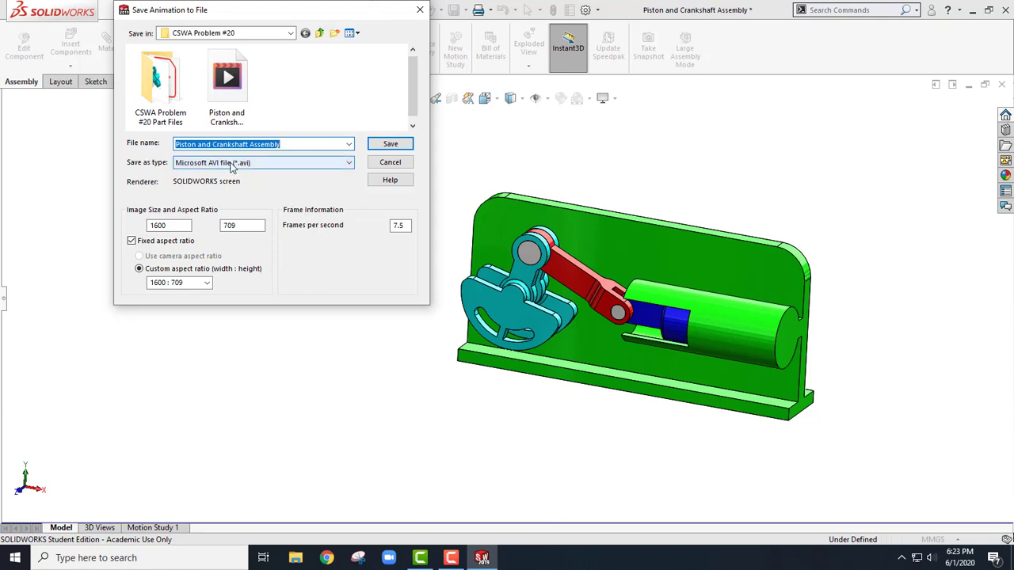
click(333, 164)
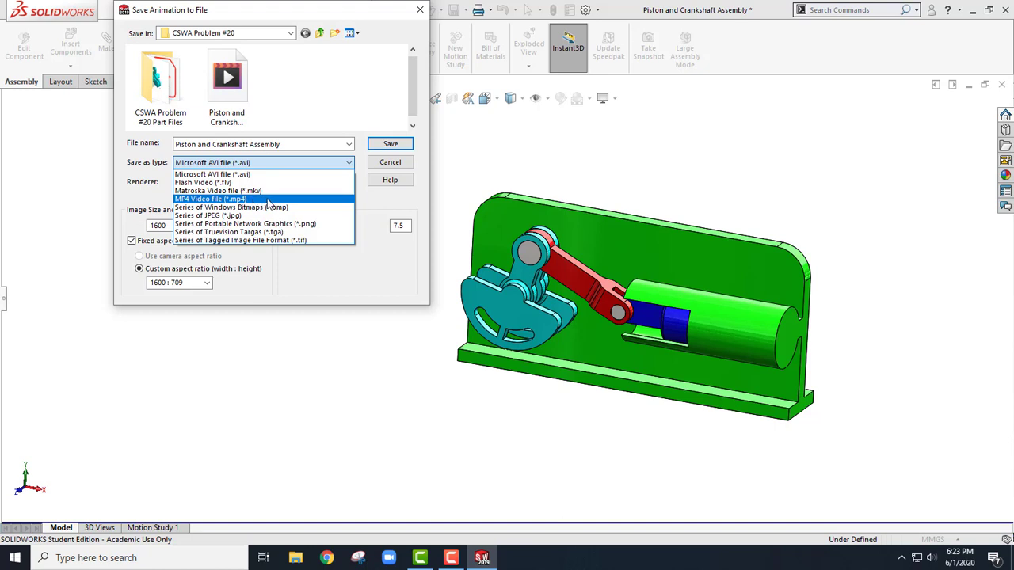
click(269, 199)
click(220, 145)
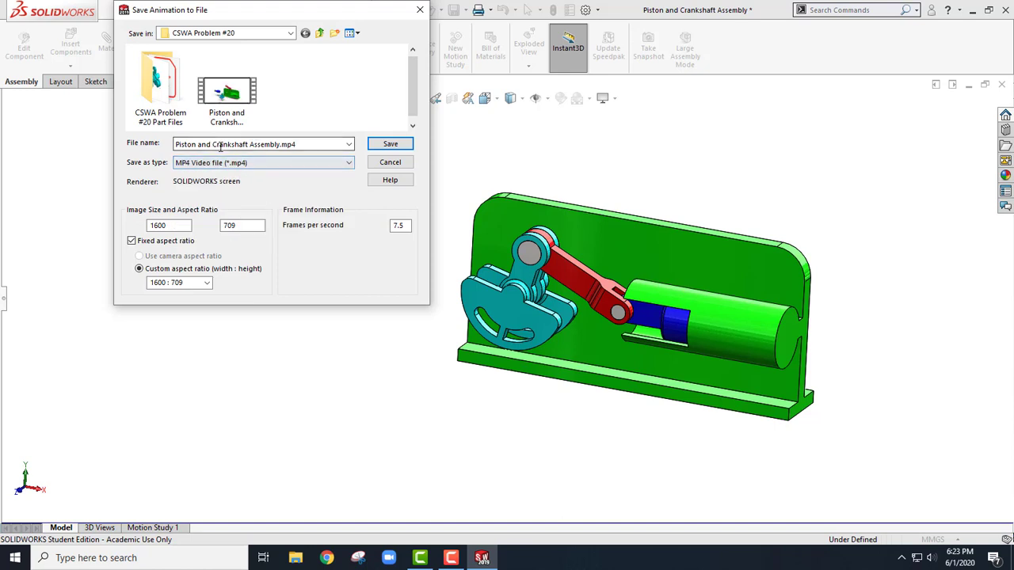
click(398, 145)
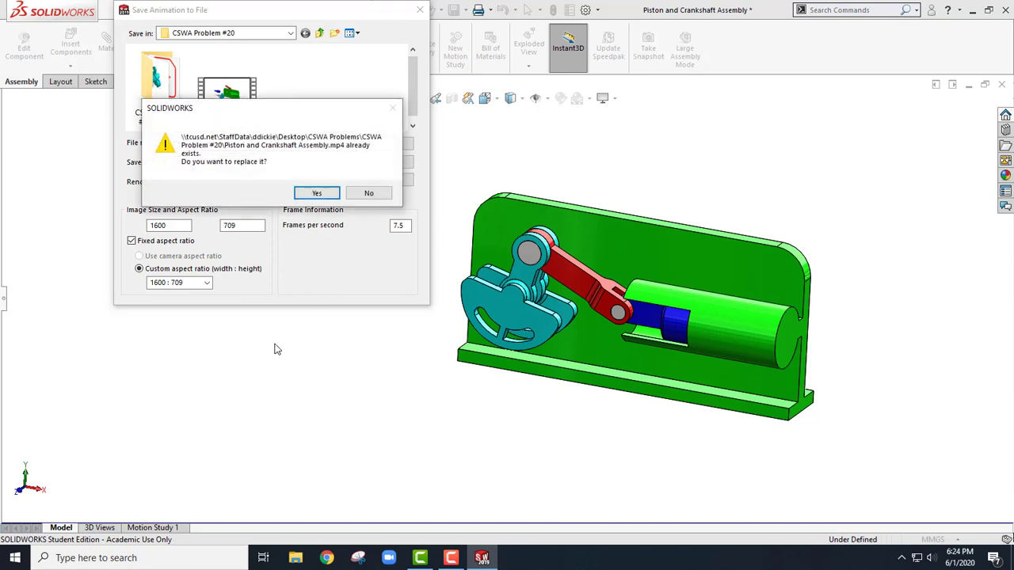
click(317, 195)
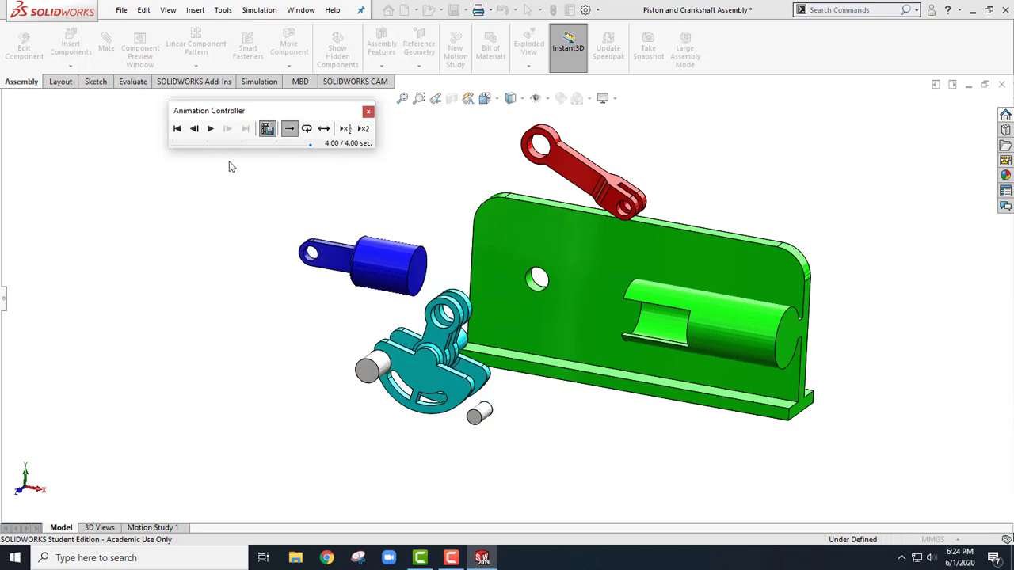
click(369, 111)
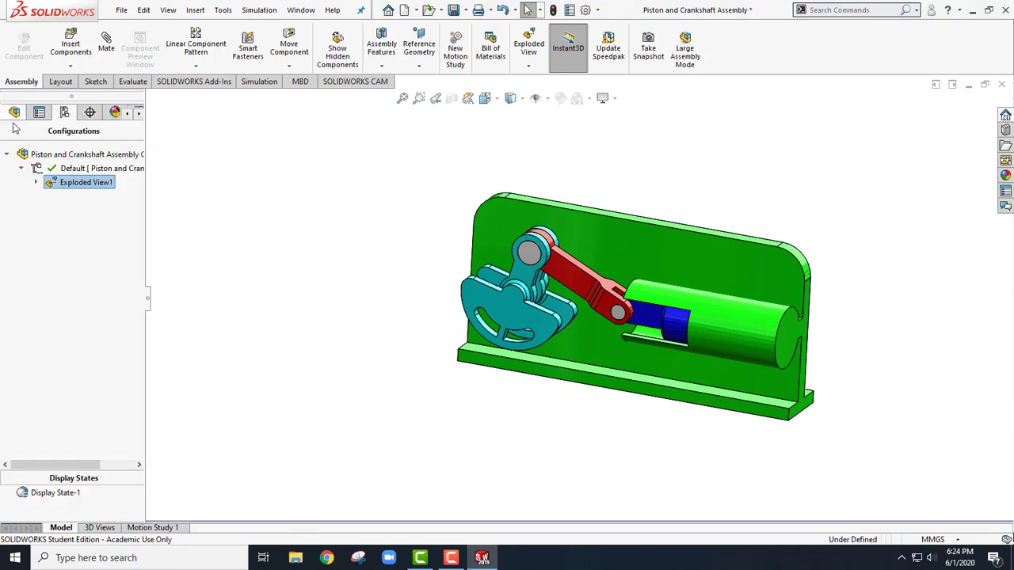
Switch to File Explorer and play the saved Piston and Crankshaft Assembly MP4 from the CSWA Problem #20 folder
click(296, 558)
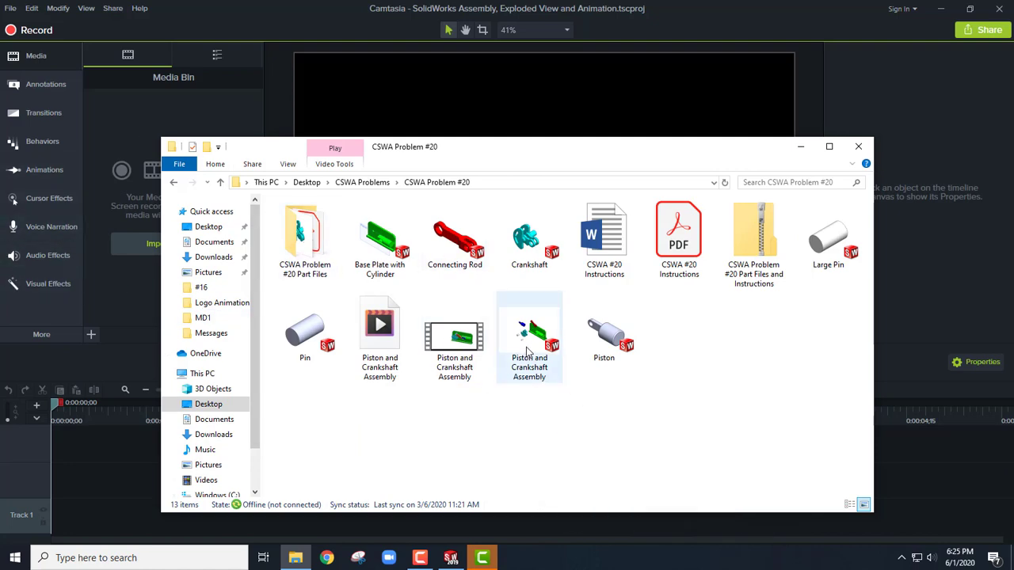
double_click(458, 371)
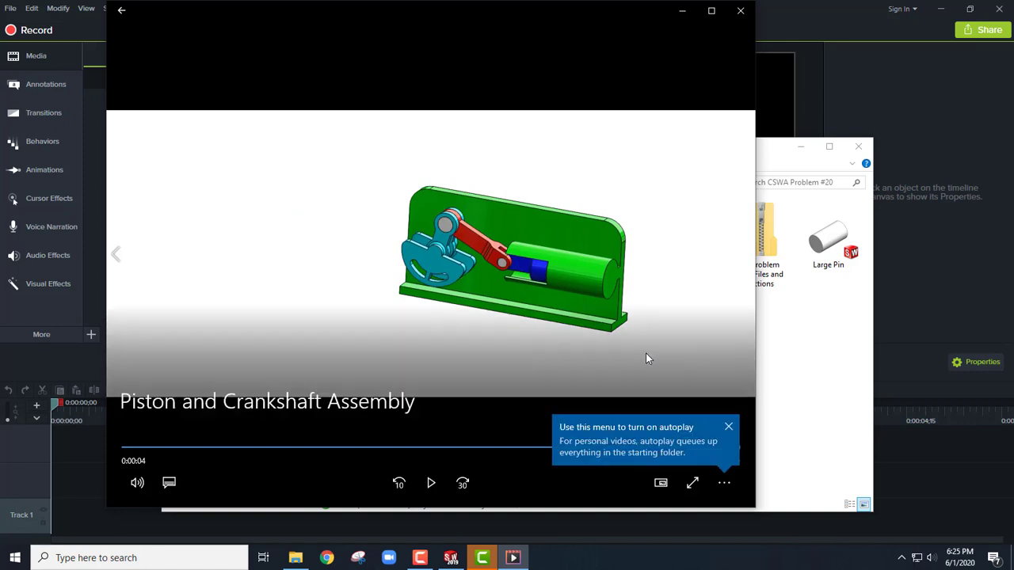
click(729, 429)
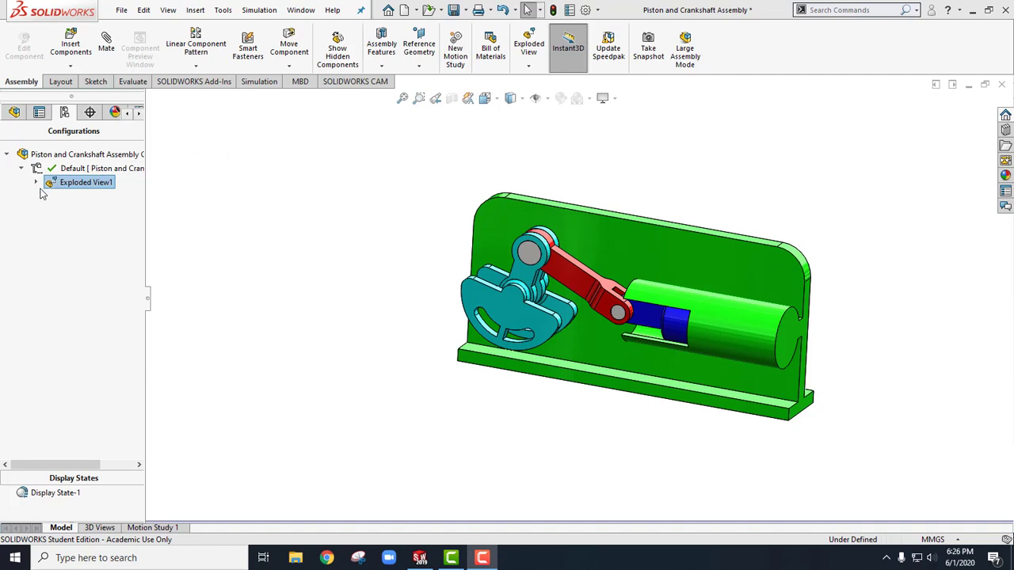
click(14, 113)
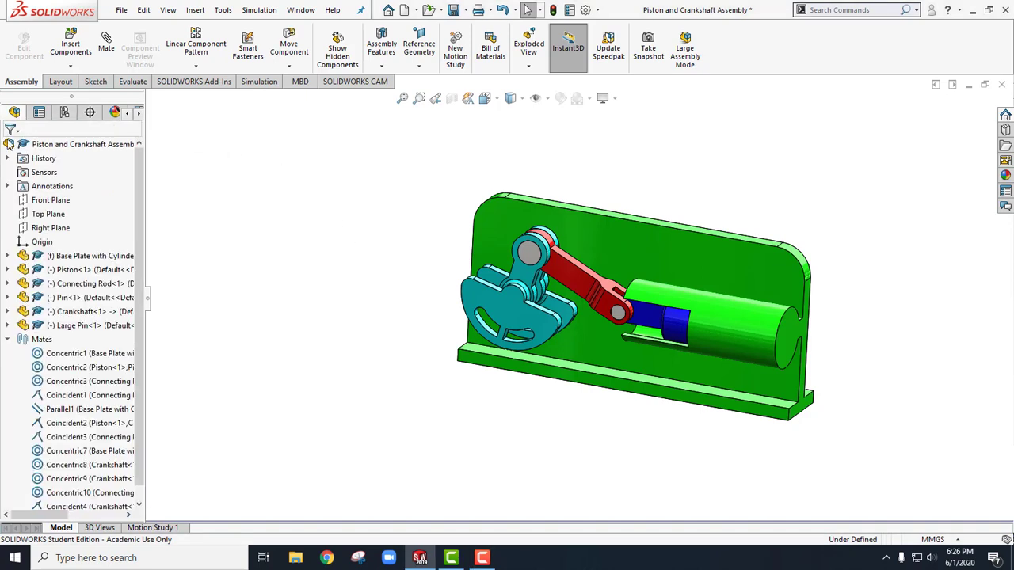
click(66, 115)
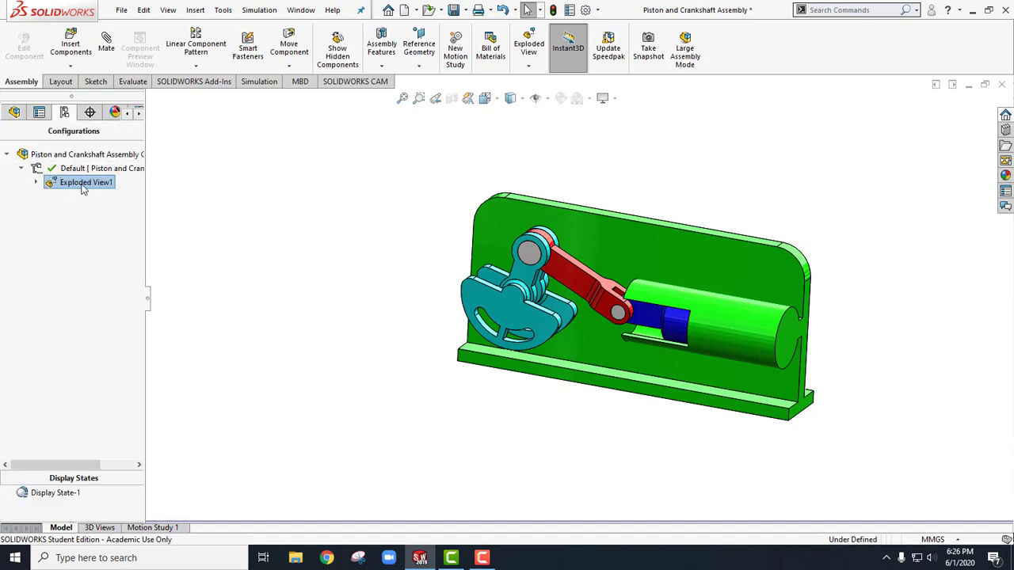
click(14, 114)
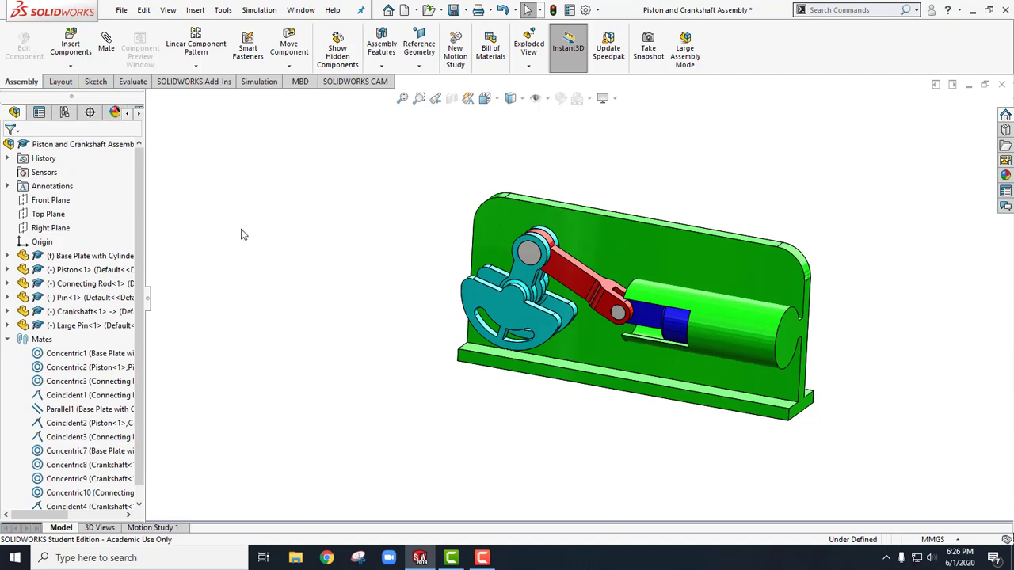